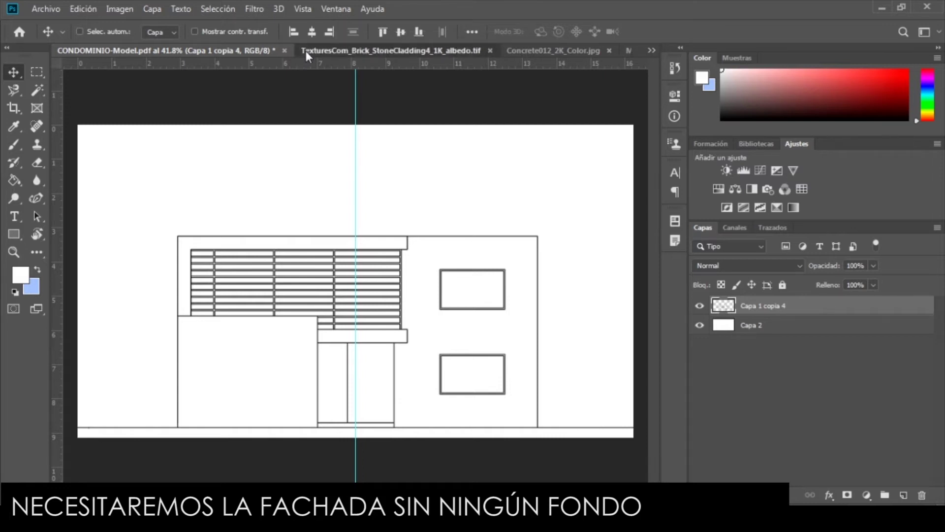
Define the TexturesCom_Brick_StoneCladding4_1K_albedo.tif texture as a pattern, keeping its default name
left_click(305, 51)
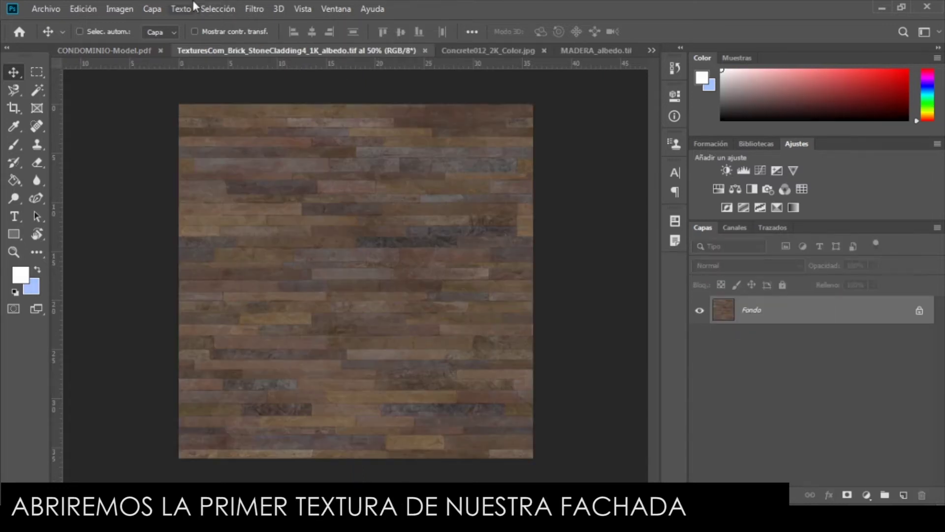
left_click(83, 8)
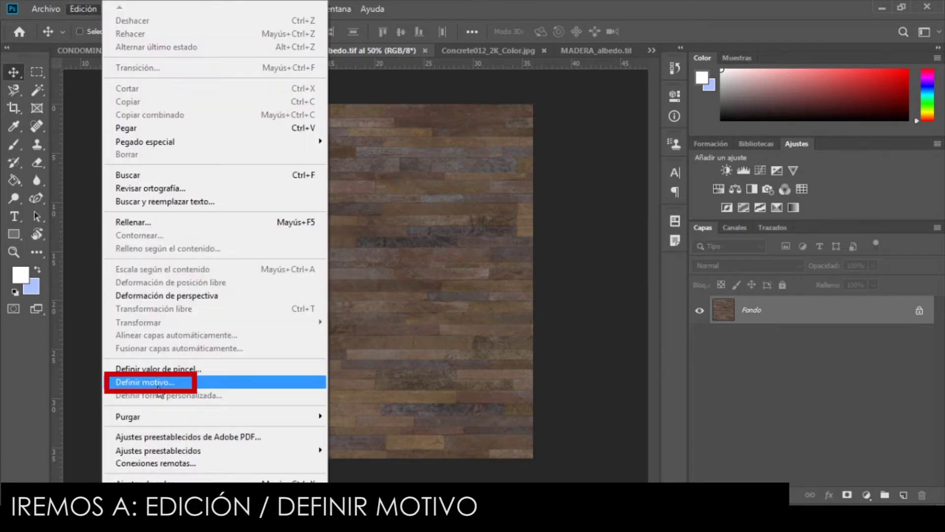
left_click(193, 387)
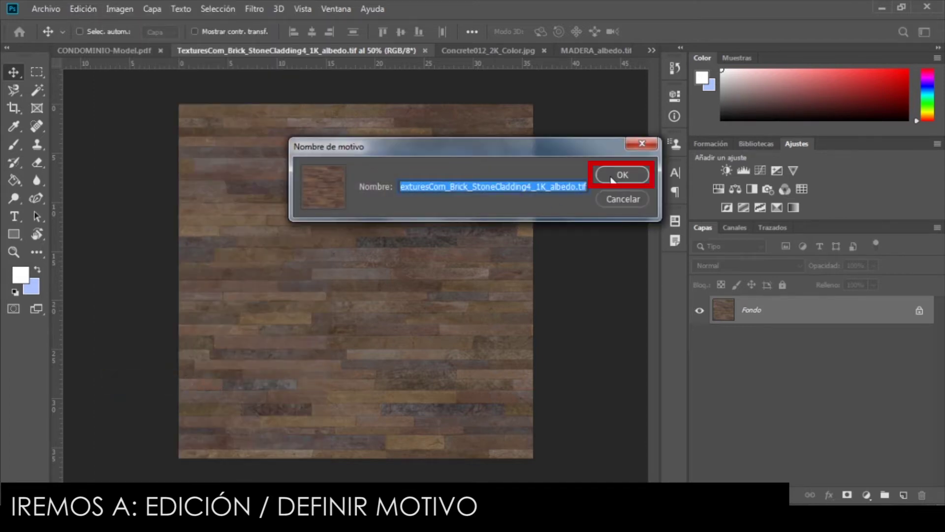
left_click(618, 175)
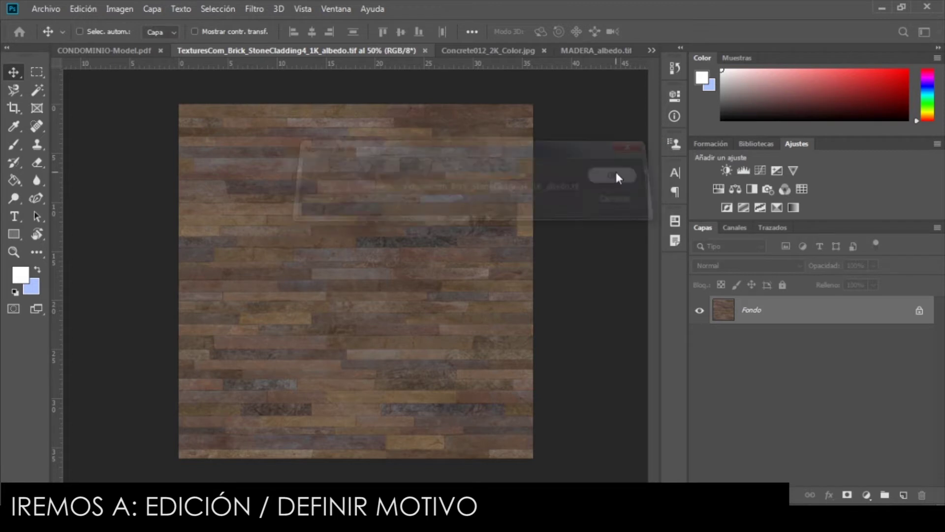
In CONDOMINIO-Model.pdf, select the wall area around the two windows using the Magic Wand with Contiguo enabled
left_click(118, 49)
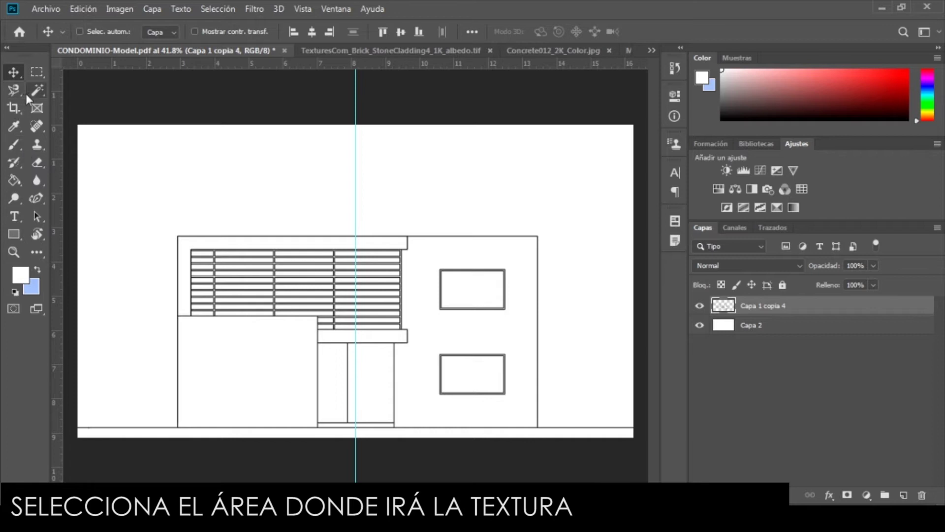
left_click(39, 90)
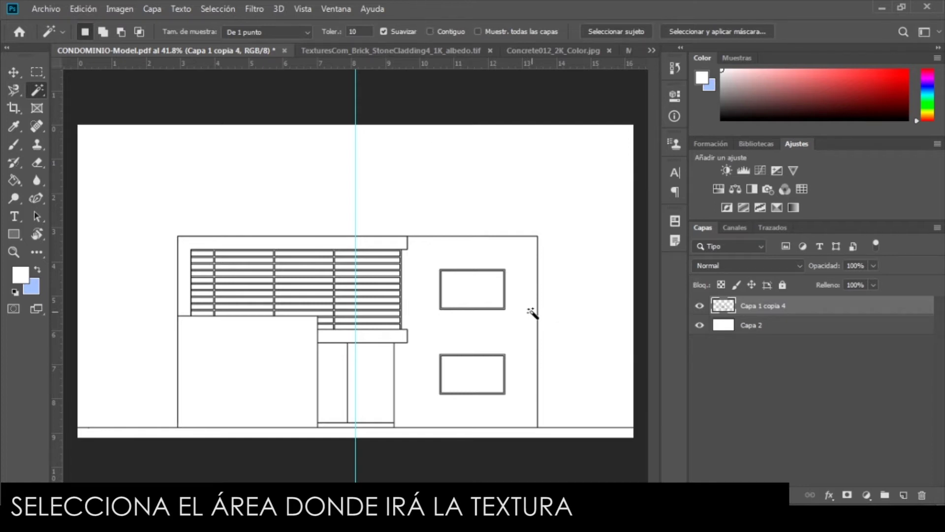
left_click(430, 32)
left_click(523, 321)
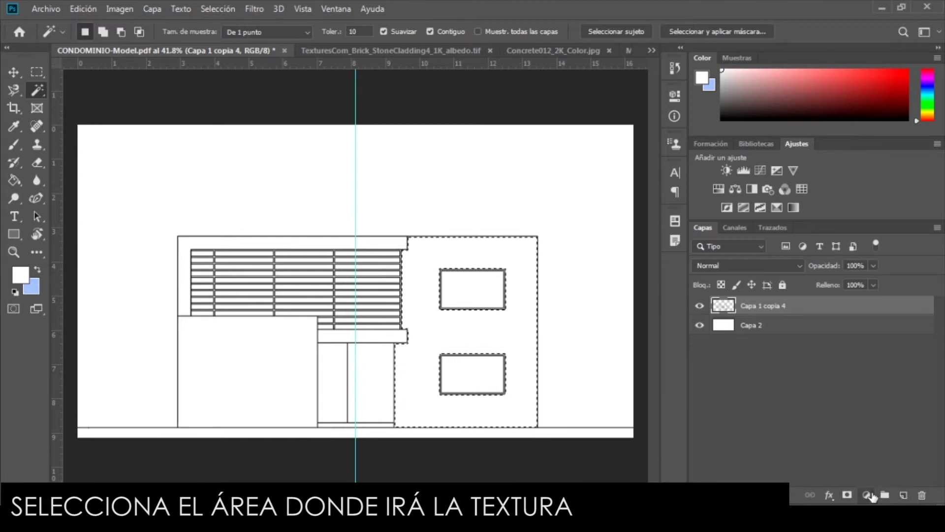
Add a pattern fill layer with the stone cladding texture on the selected wall, scaled to 20%
left_click(871, 493)
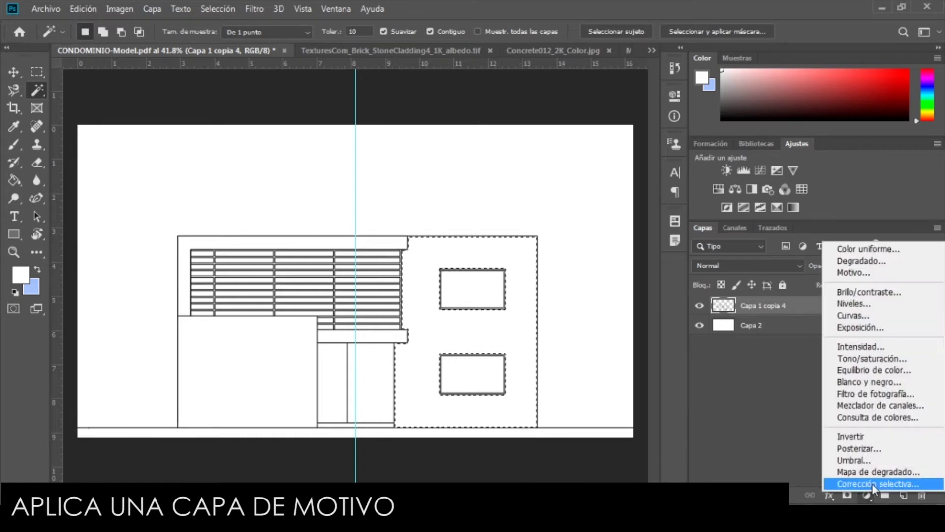
left_click(879, 274)
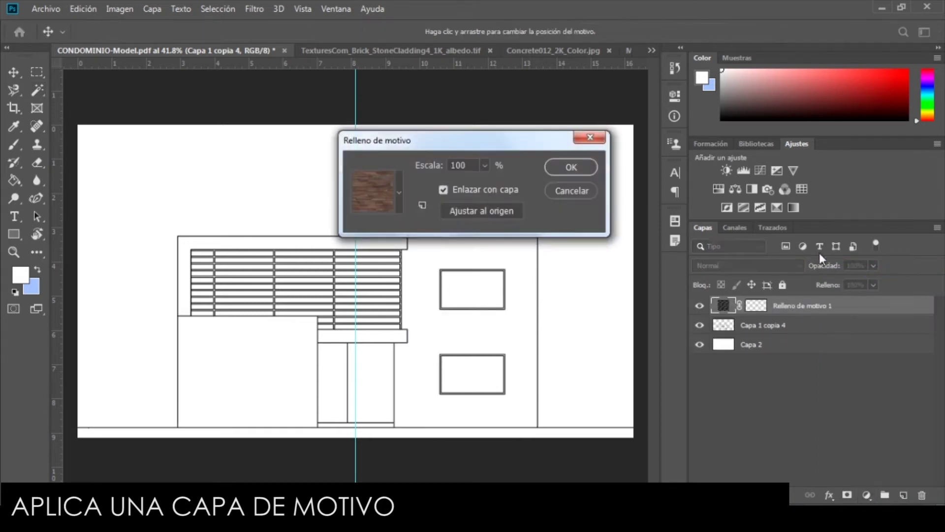
left_click(485, 166)
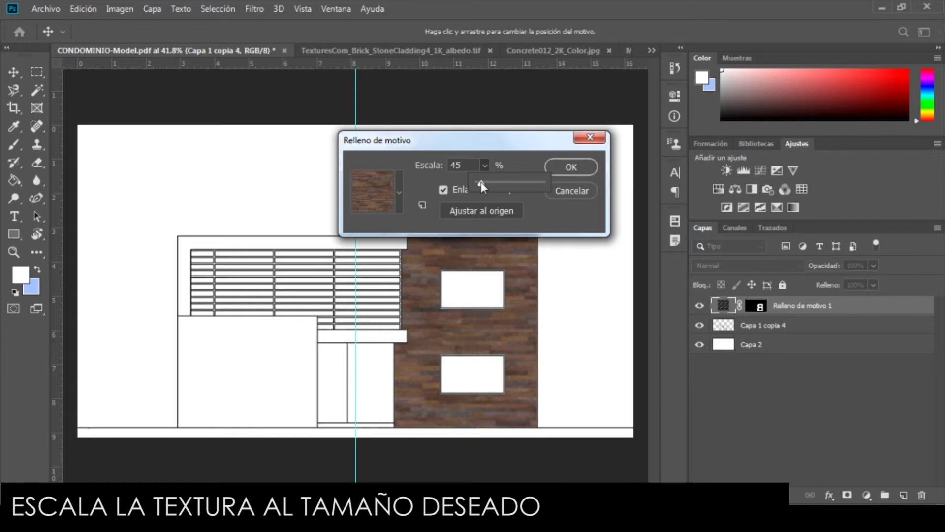
left_click(409, 148)
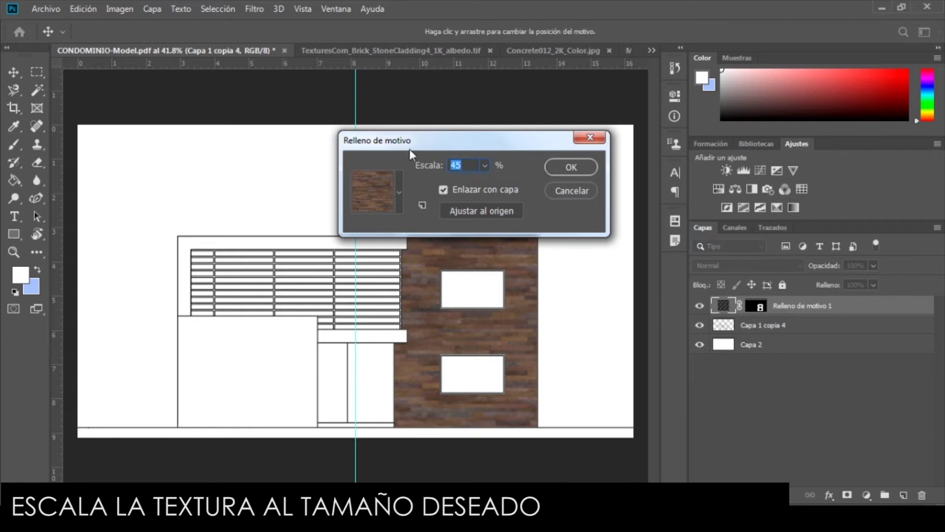
type("20")
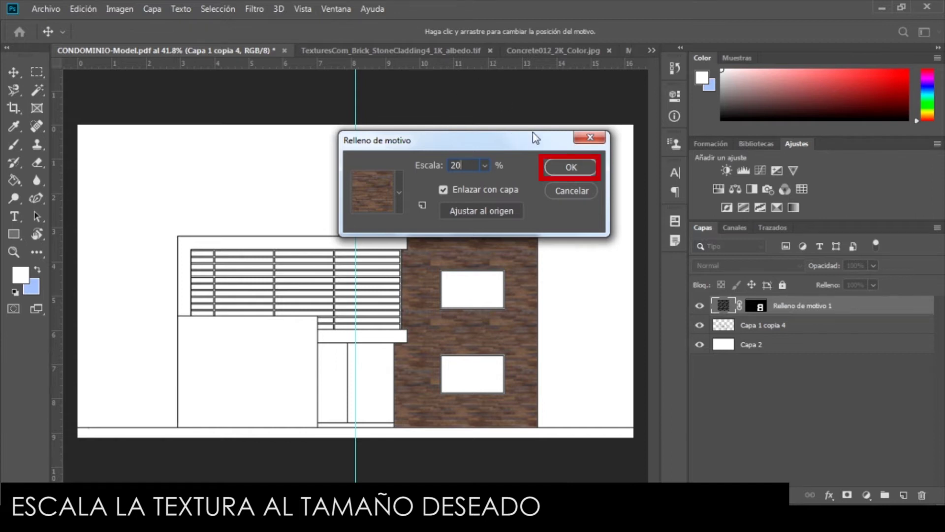
left_click(566, 168)
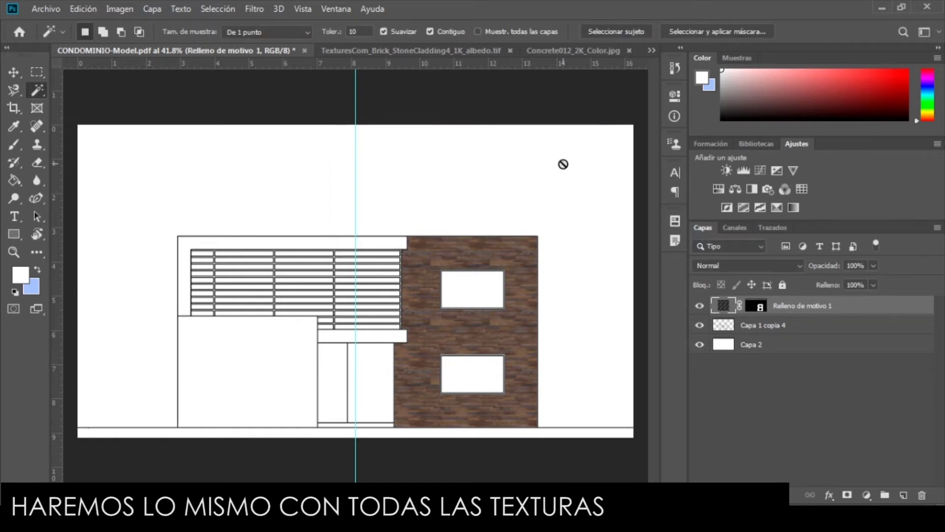
Define the Concrete012_2K_Color.jpg texture as a pattern, keeping its default name
left_click(14, 72)
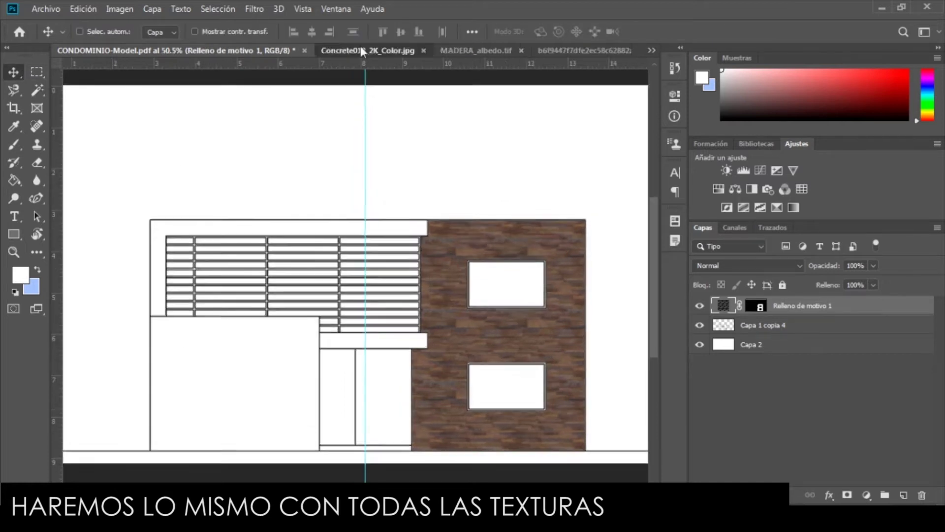
left_click(361, 46)
left_click(84, 8)
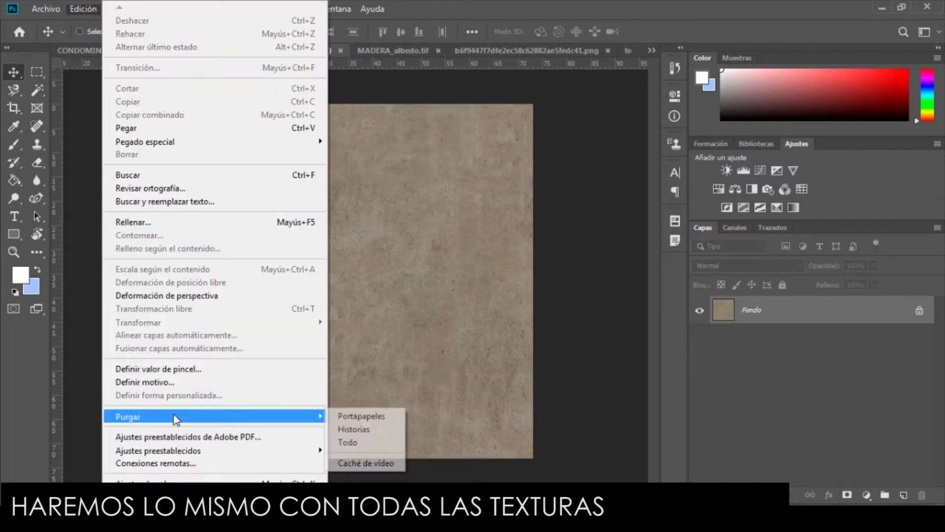
left_click(172, 382)
left_click(619, 175)
On the Capa 1 copia 4 layer of the facade, select the blank front wall, the upper frame and the slab above the door
left_click(88, 49)
left_click(36, 90)
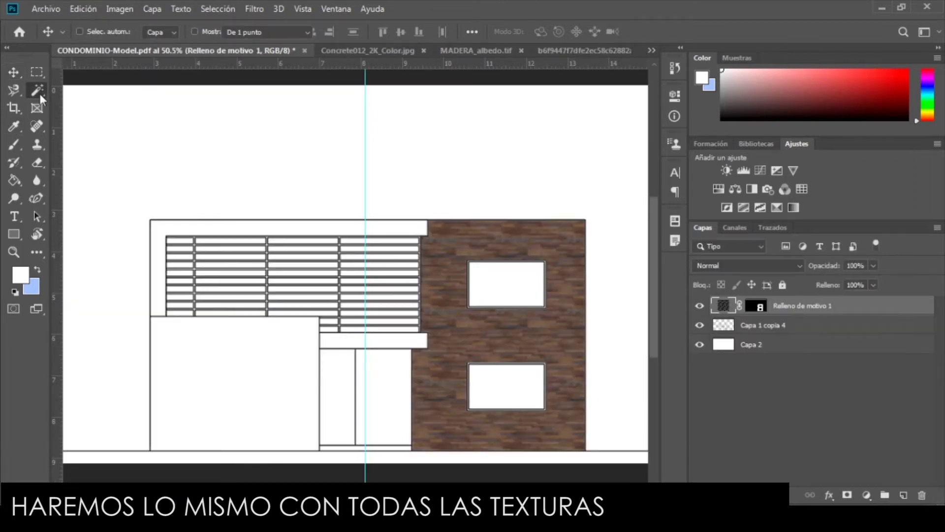
left_click(782, 326)
left_click(257, 407, "shift")
left_click(347, 341, "shift")
Add a pattern fill layer with the concrete texture on the selected areas, scaled to 20%
left_click(867, 494)
left_click(837, 270)
type("20")
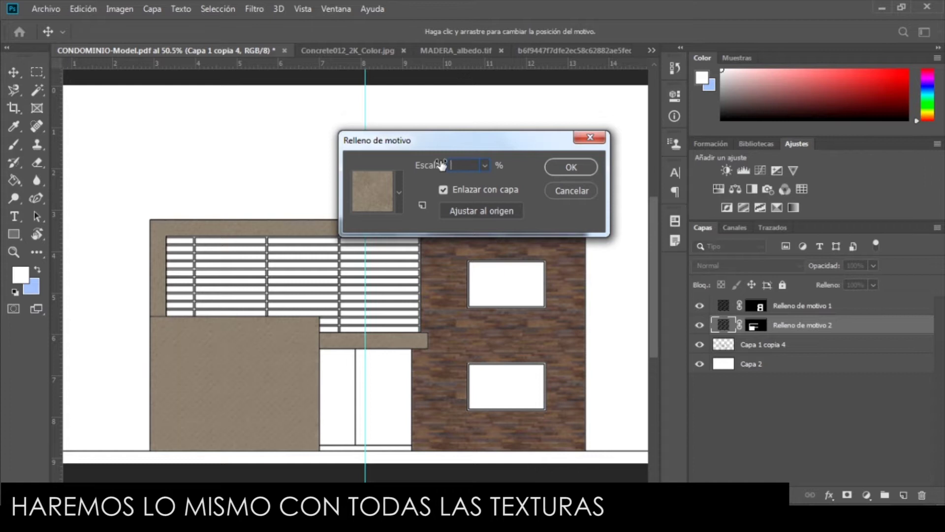
left_click(571, 167)
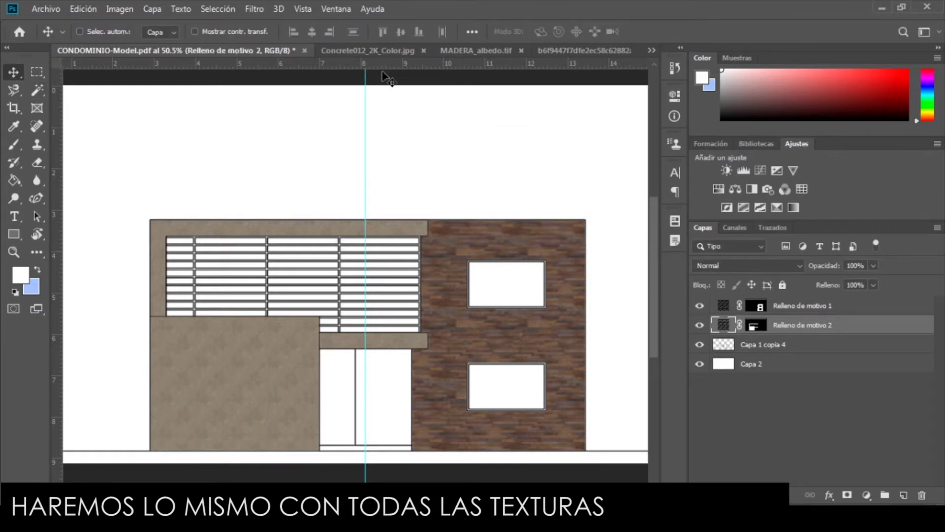
Close the concrete texture file and rotate the MADERA_albedo.tif image so its wood grain runs vertically
left_click(424, 51)
left_click(378, 47)
left_click(152, 8)
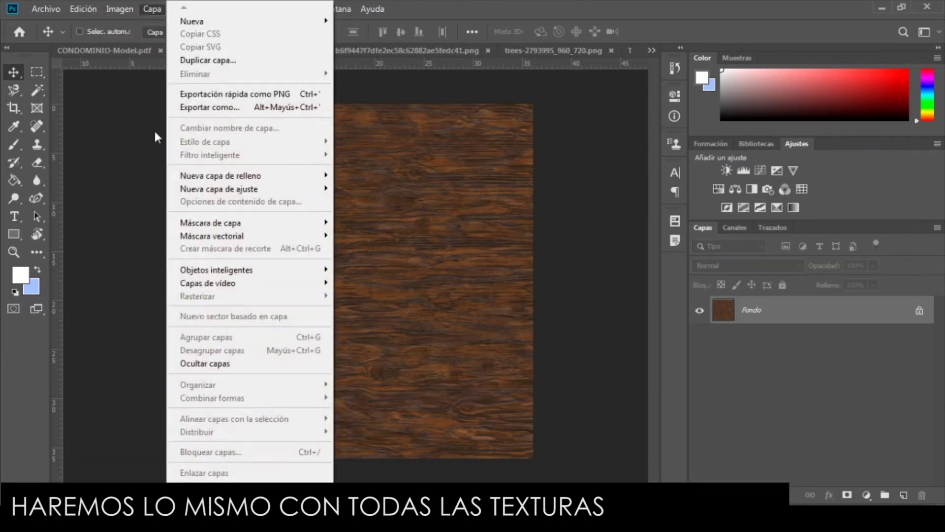
left_click(120, 9)
mouse_move(158, 140)
left_click(330, 150)
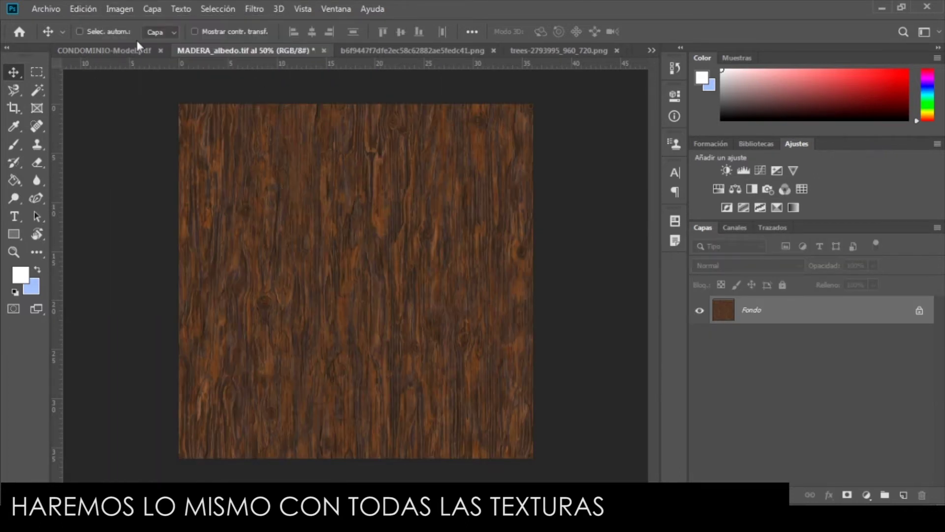
Define the rotated wood texture as a pattern, keeping its default name
left_click(120, 9)
mouse_move(84, 8)
left_click(202, 374)
key("Return")
On the Capa 1 copia 4 layer of the facade, select both door panels with the Magic Wand
left_click(104, 50)
key("w")
key("alt+bracketleft")
left_click(342, 392)
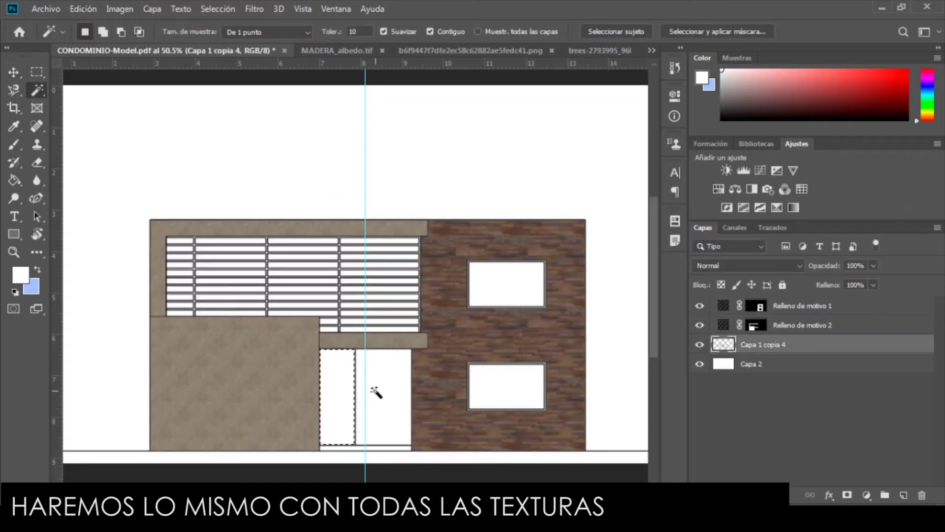
left_click(382, 398, "shift")
Add a pattern fill layer with the wood texture on the door panels and scale it down
left_click(867, 495)
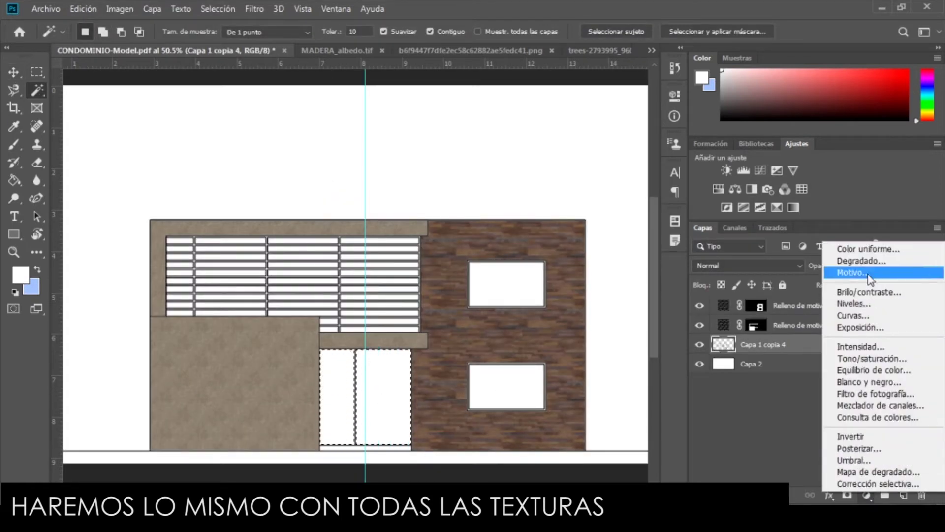
left_click(867, 273)
type("5")
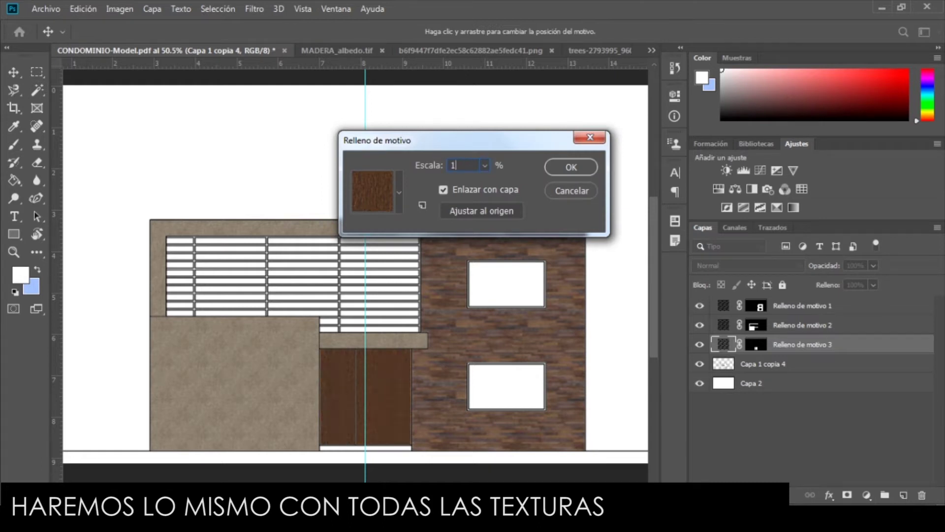
left_click(560, 167)
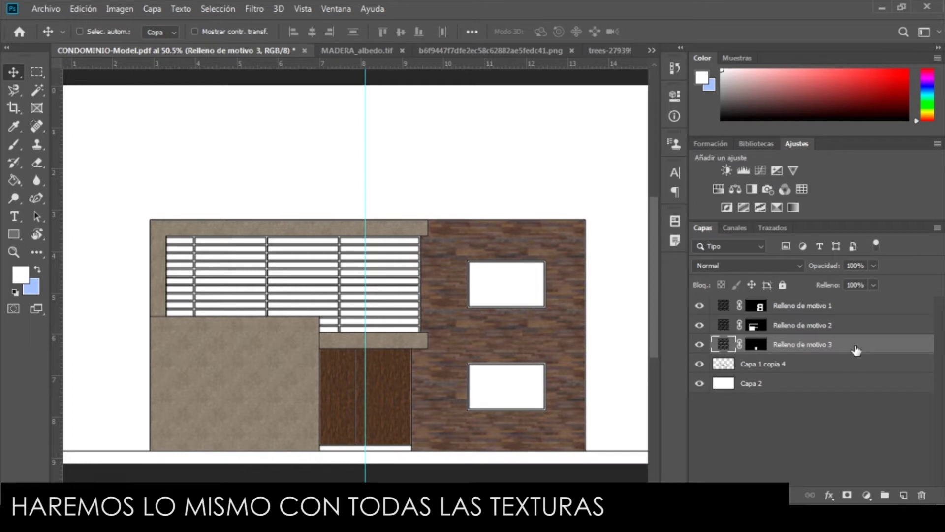
On the Capa 1 copia 4 layer, select the bottom and right edges of the upper window's frame with the Magic Wand
left_click(37, 90)
scroll(523, 306, "up", 2)
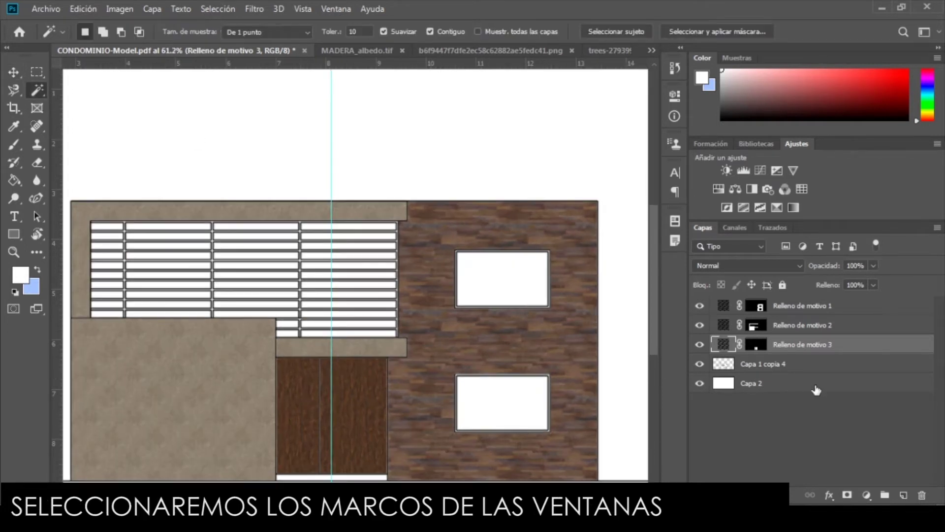
left_click(797, 365)
scroll(553, 303, "up", 3)
scroll(548, 303, "up", 15)
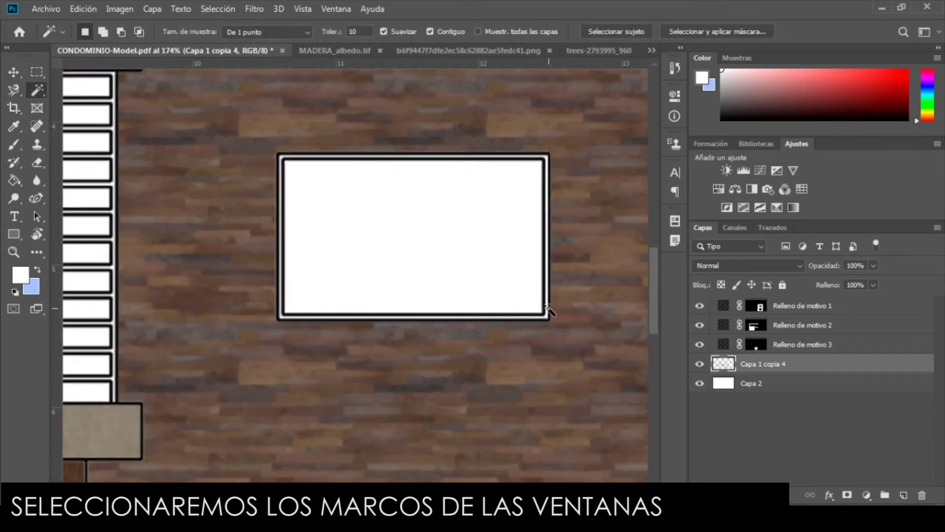
left_click(548, 313)
Select the top and left edges of the lower window's frame, and return to the upper window's frame to select its edges
scroll(553, 317, "down", 9)
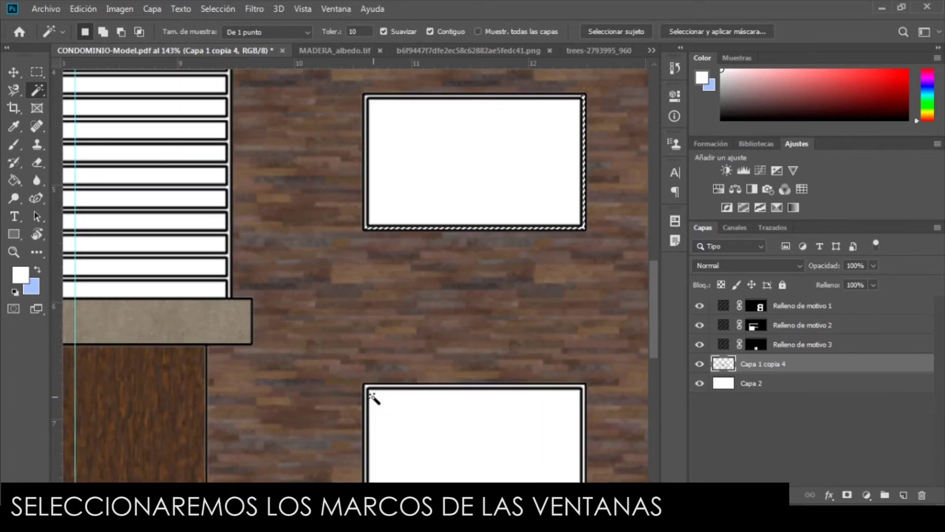
scroll(373, 398, "up", 9)
left_click(362, 387, "shift")
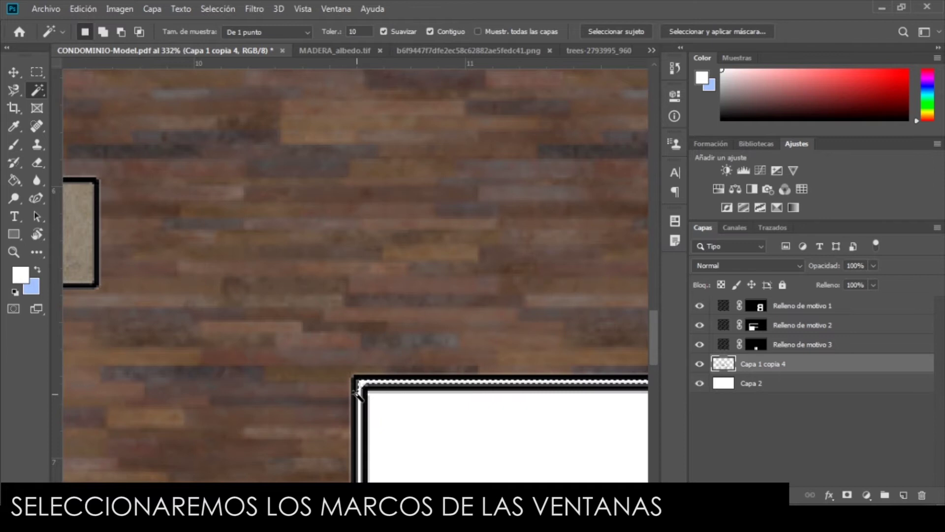
scroll(366, 376, "up", 5)
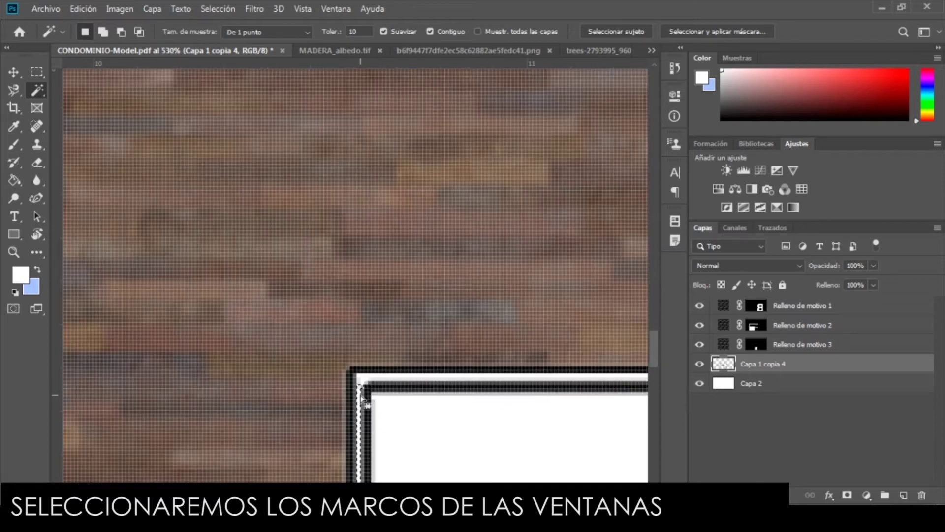
left_click(385, 377, "shift")
scroll(384, 377, "down", 10)
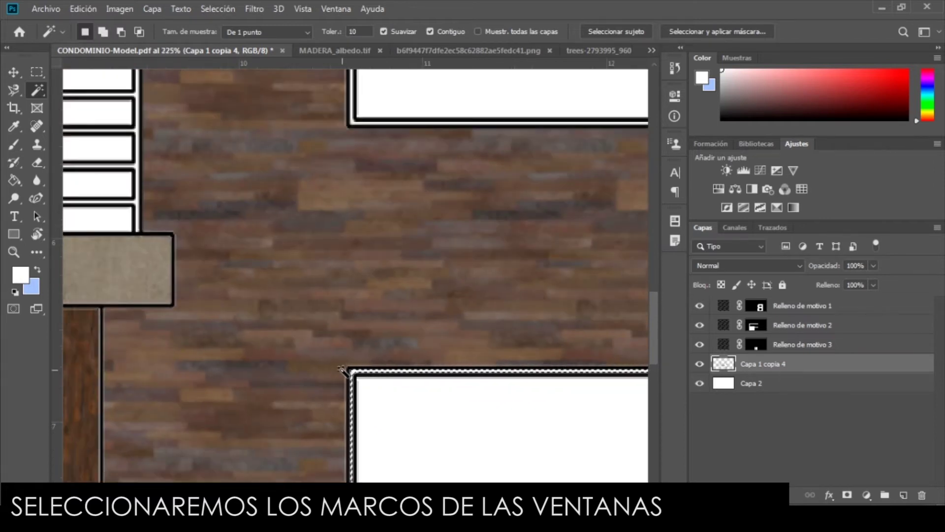
scroll(536, 246, "up", 7)
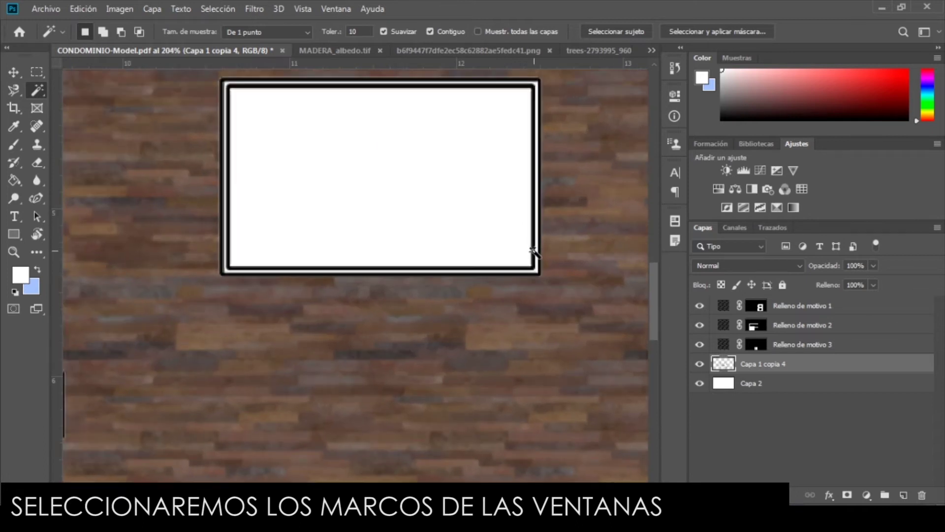
scroll(556, 286, "down", 7)
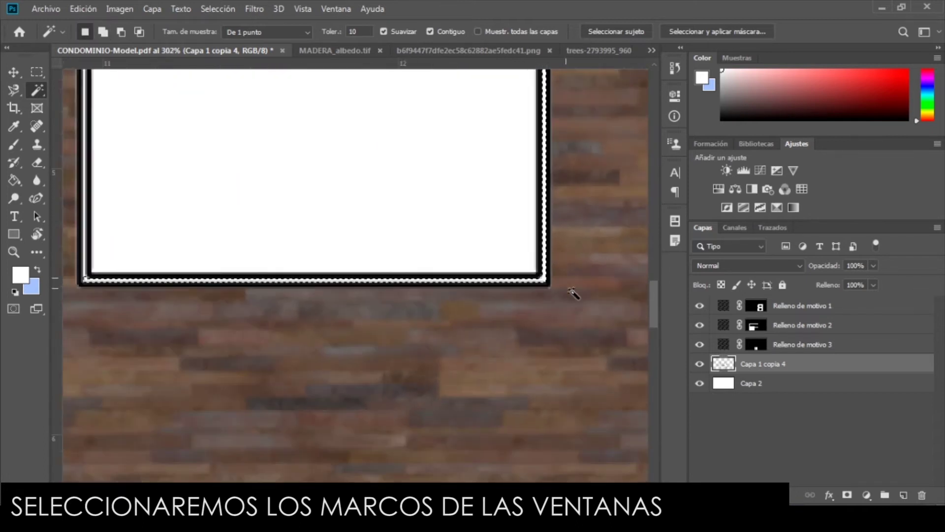
Add the slatted window's horizontal slats and vertical mullions to the frame selection with the Magic Wand on the Capa 1 copia 4 layer
scroll(238, 237, "up", 5)
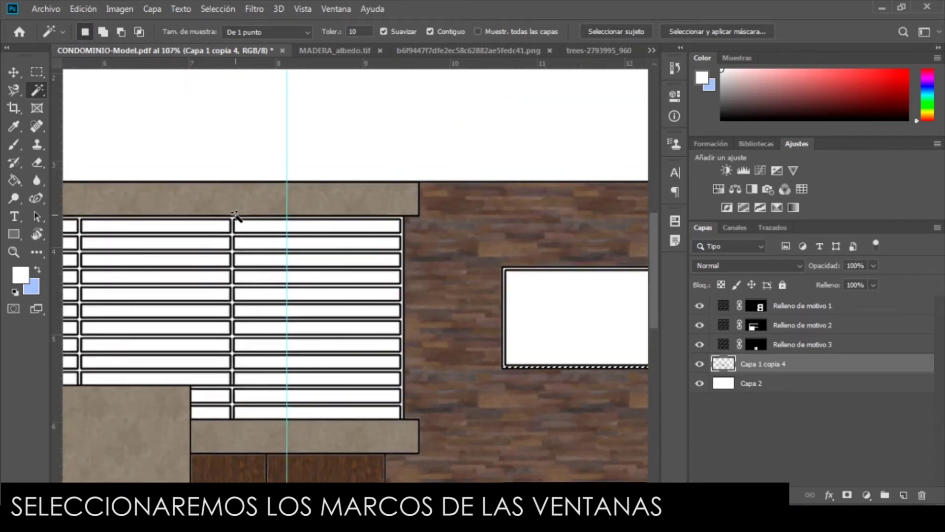
scroll(235, 246, "up", 5)
left_click(229, 238)
scroll(296, 202, "down", 3)
scroll(274, 217, "up", 5)
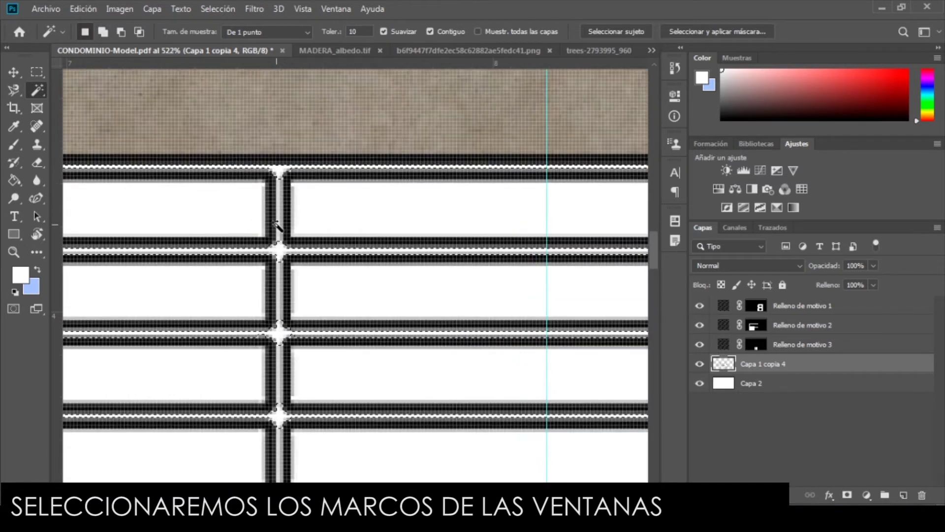
left_click(270, 339, "shift")
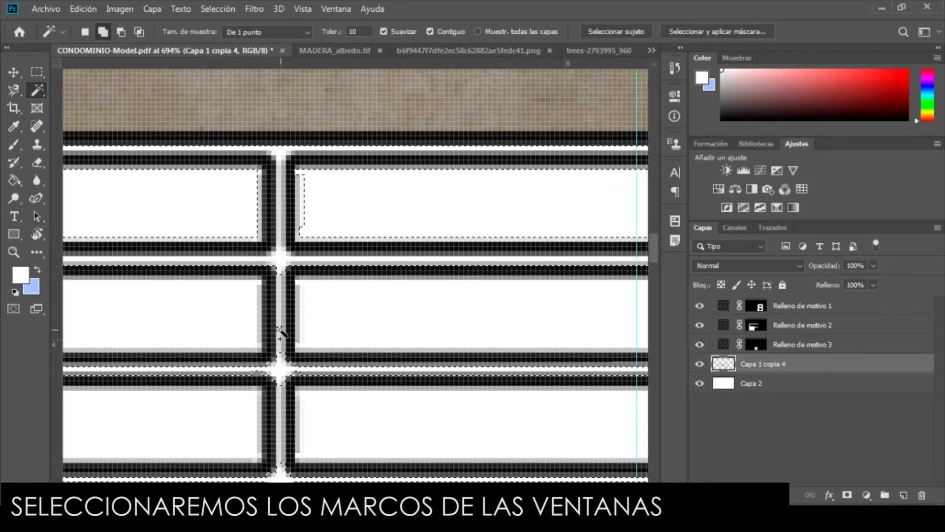
scroll(282, 417, "down", 8)
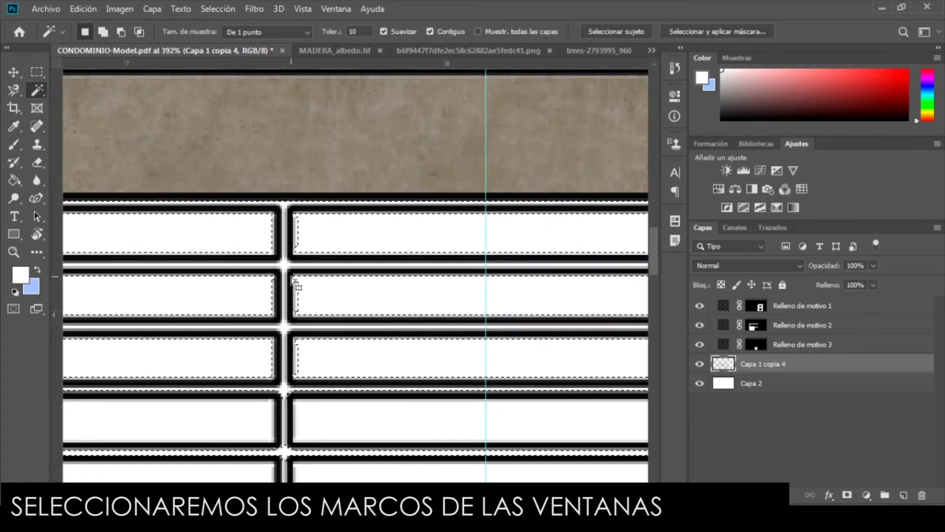
scroll(317, 266, "down", 2)
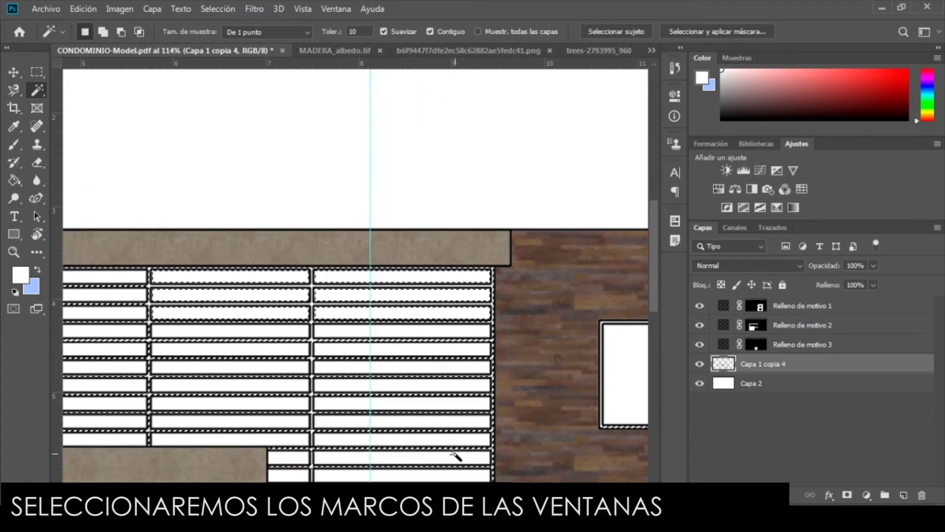
Touch up the slatted window's frame selection with a small Rectangular Marquee area and check the selection across the whole facade
scroll(120, 420, "up", 3)
scroll(438, 303, "up", 3)
key("m")
mouse_move(452, 278)
left_mouse_down()
mouse_move(466, 294)
mouse_move(467, 480)
mouse_move(457, 112)
mouse_move(471, 479)
mouse_move(464, 268)
mouse_move(458, 274)
left_mouse_up()
scroll(491, 403, "down", 6)
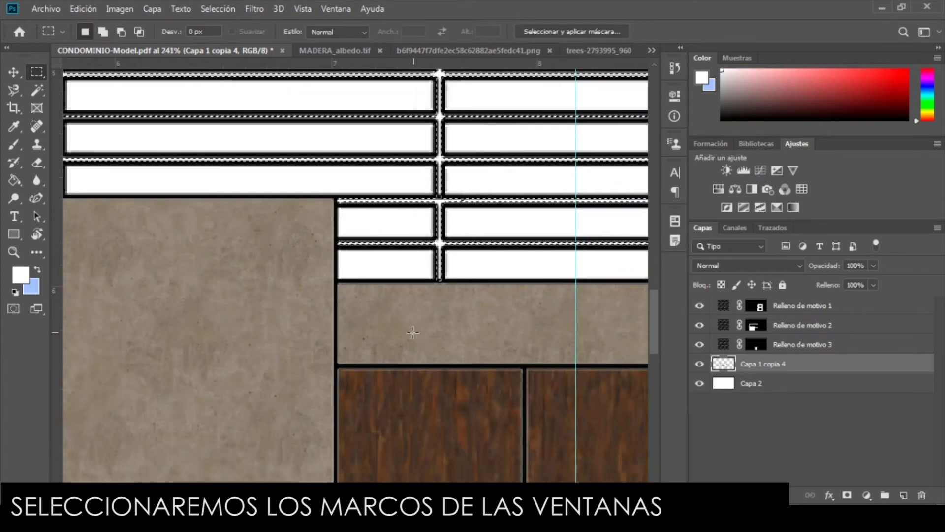
scroll(492, 403, "down", 4)
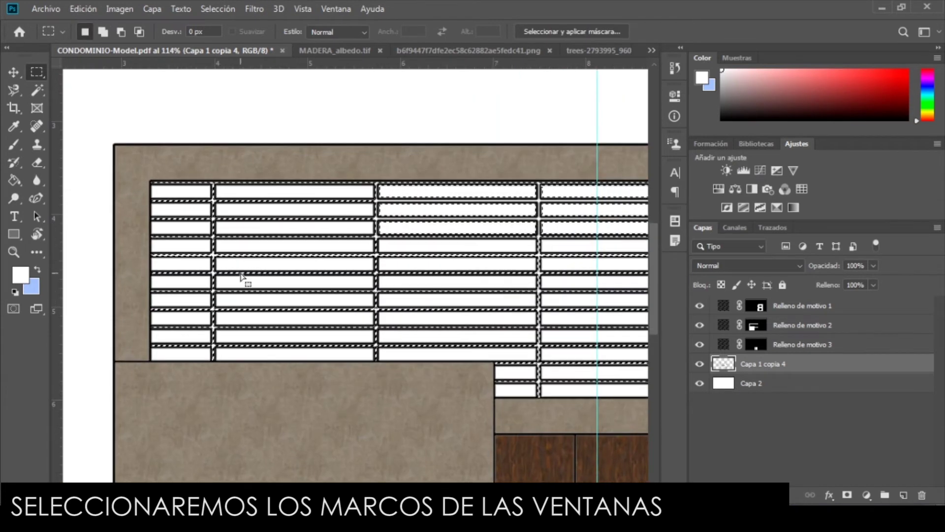
scroll(209, 175, "down", 3)
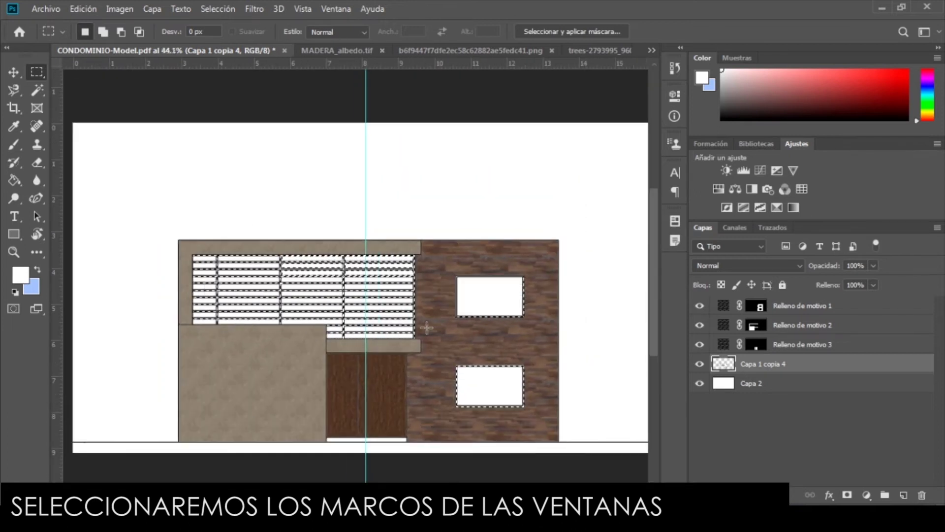
Add a solid color fill layer in black (000000) on the selected window frames
left_click(866, 495)
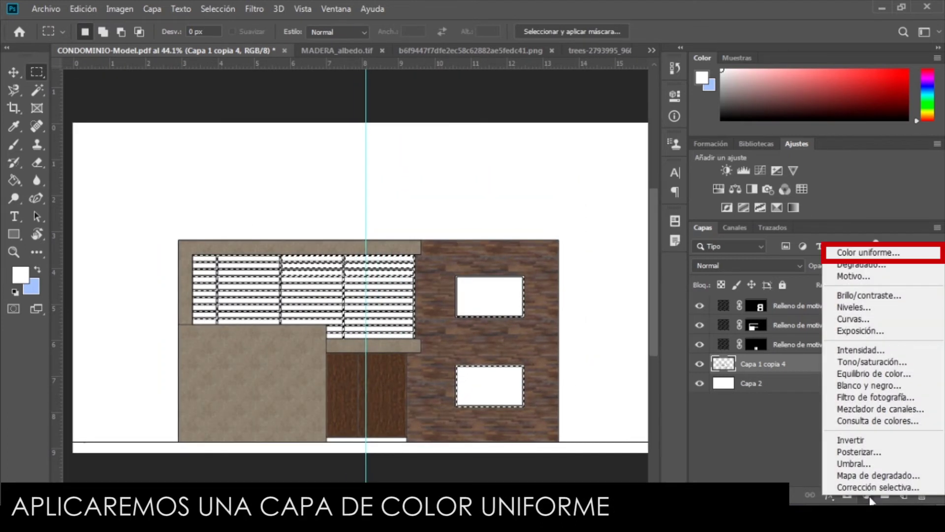
left_click(865, 251)
left_click_drag(642, 277, 537, 341)
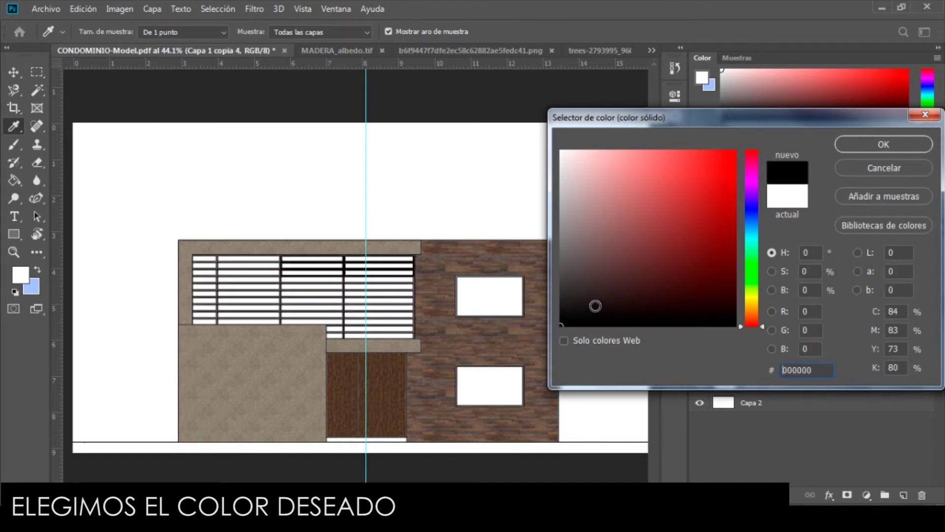
left_click(881, 144)
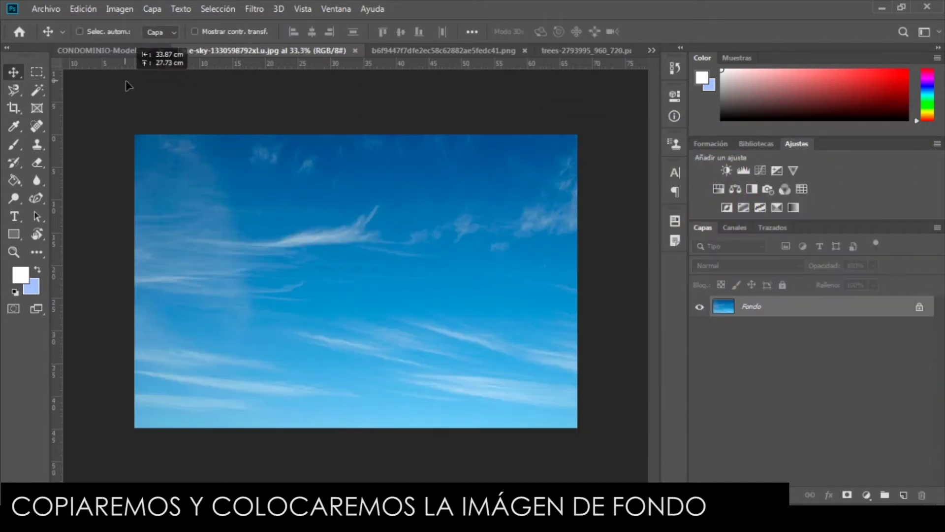
Copy the blue-sky image into the CONDOMINIO-Model.pdf document and position it to cover the canvas
left_click_drag(128, 86, 281, 252)
scroll(494, 308, "down", 2)
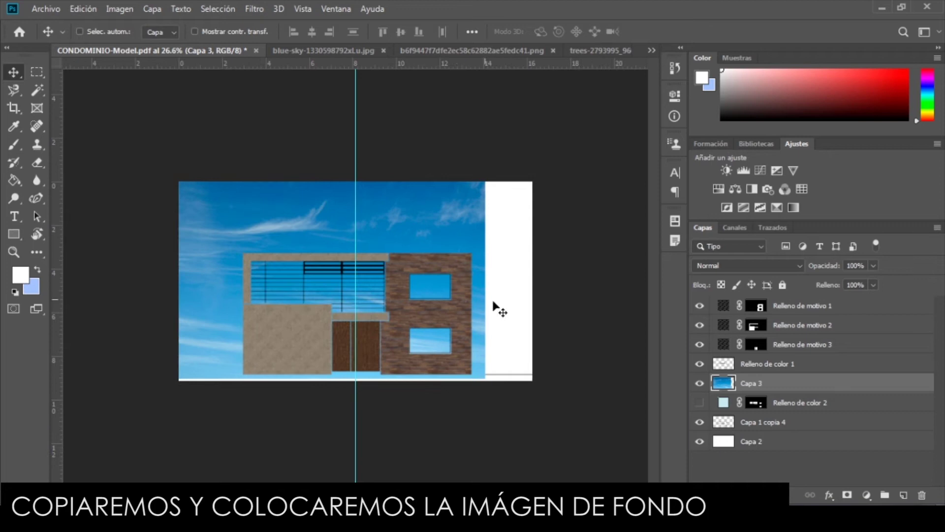
left_click_drag(446, 220, 473, 242)
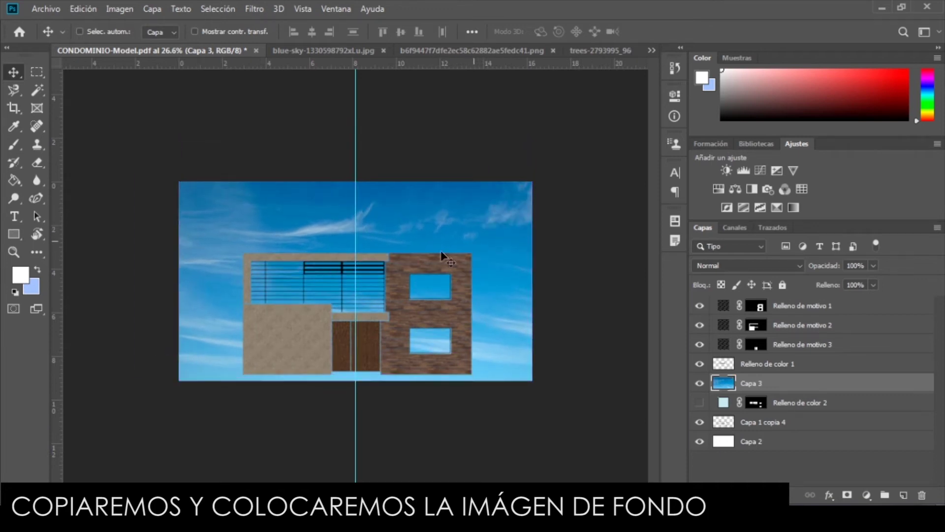
Free-transform the sky layer, lowering its top edge to the canvas's top edge
key("ctrl")
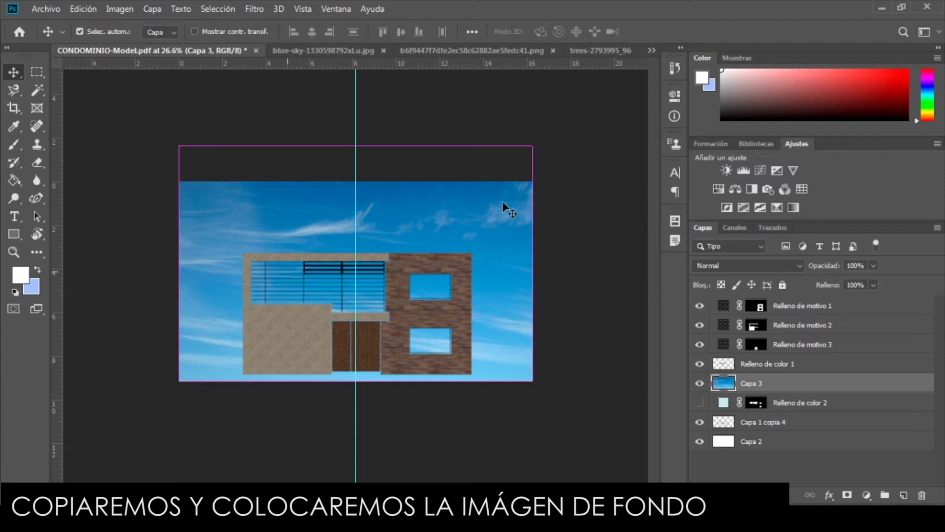
key("ctrl+t")
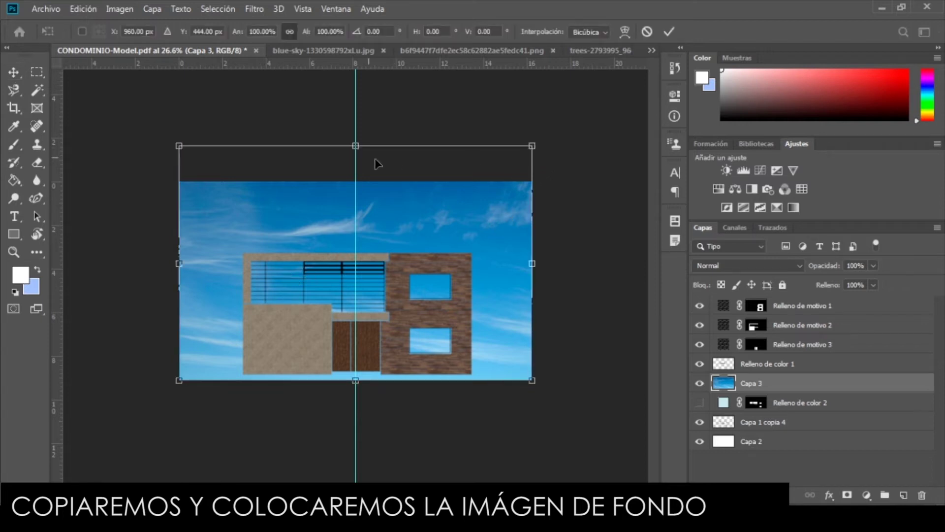
left_click_drag(355, 148, 355, 182)
key("Return")
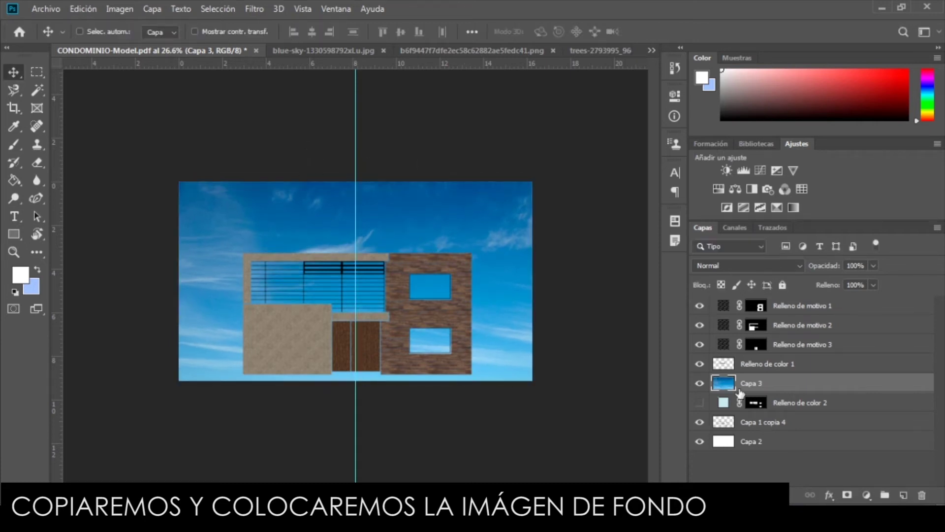
Move the sky layer Capa 3 below Capa 1 copia 4 and above Capa 2 in the layer order
left_click_drag(793, 385, 791, 434)
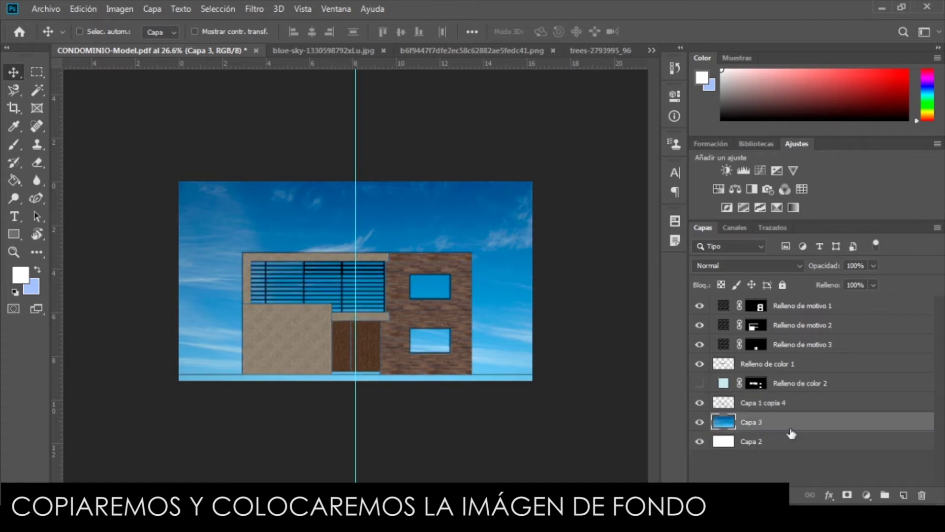
scroll(399, 264, "up", 4)
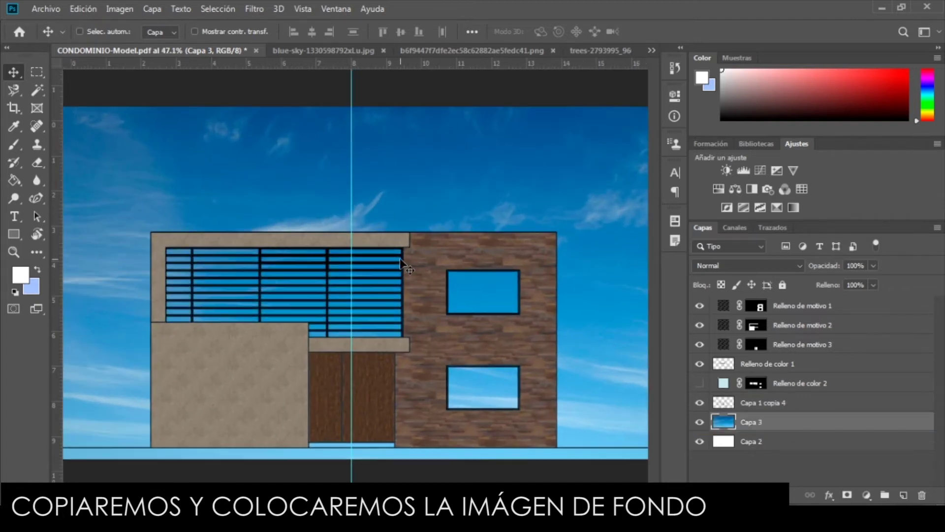
scroll(400, 263, "down", 1)
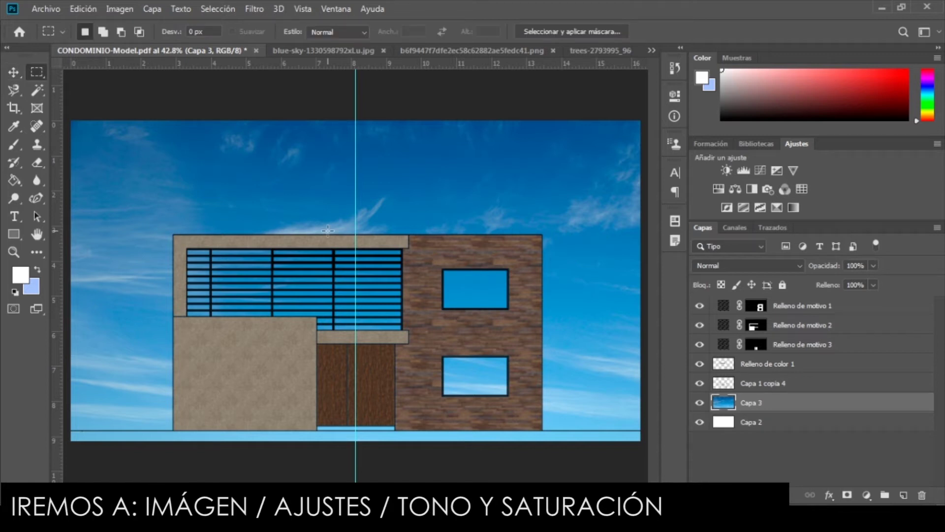
Apply a Hue/Saturation adjustment to the sky layer with saturation -10 and lightness +53
left_click(120, 8)
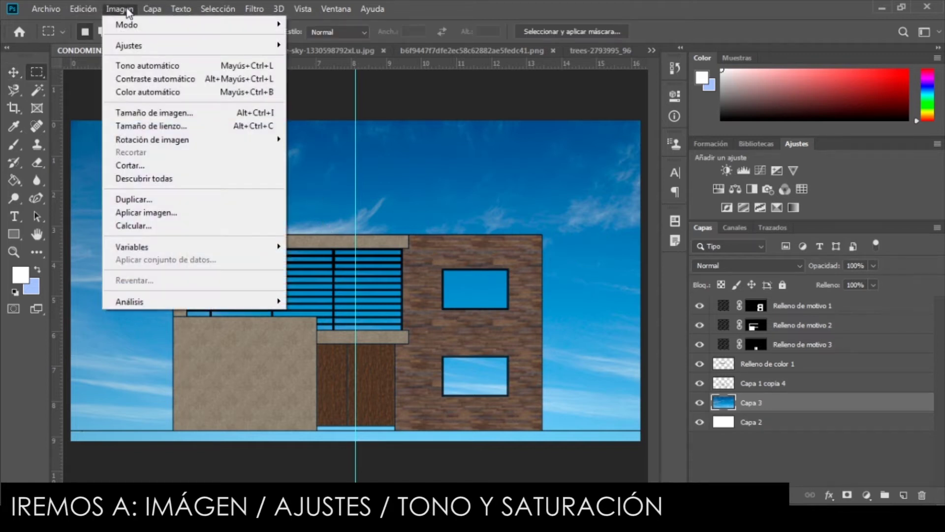
mouse_move(137, 45)
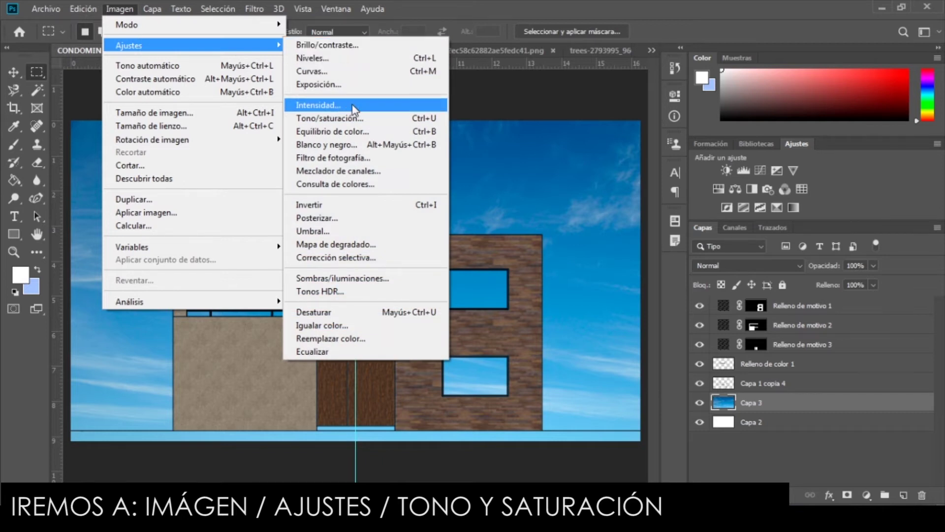
left_click(339, 118)
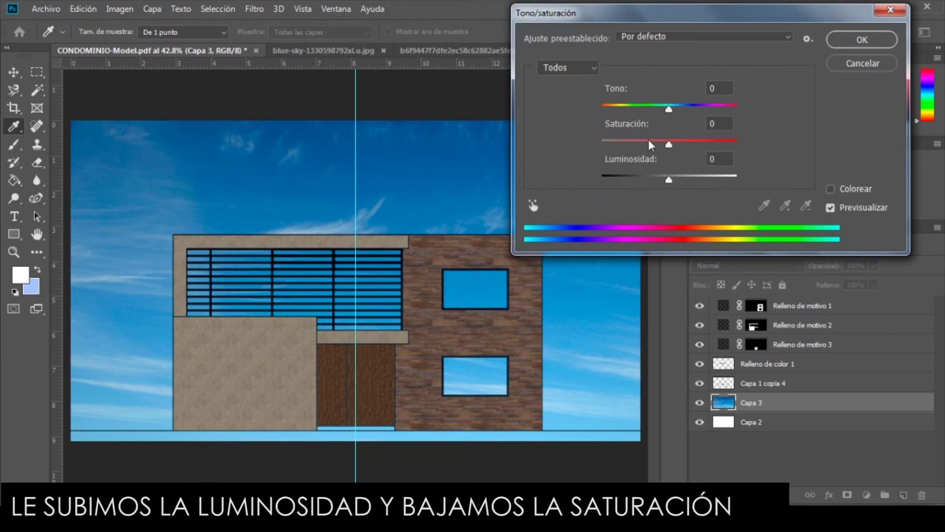
left_click(667, 143)
left_click_drag(669, 180, 705, 179)
left_click_drag(669, 146, 662, 149)
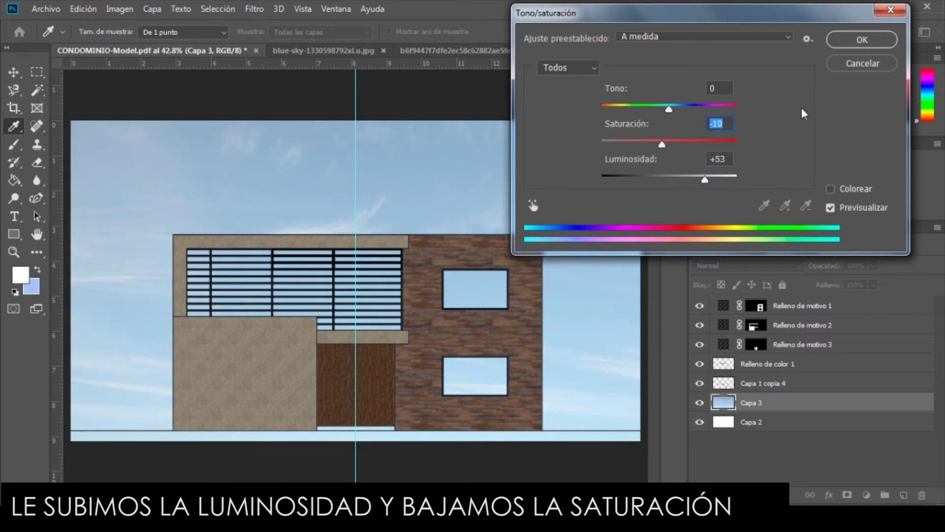
left_click(851, 41)
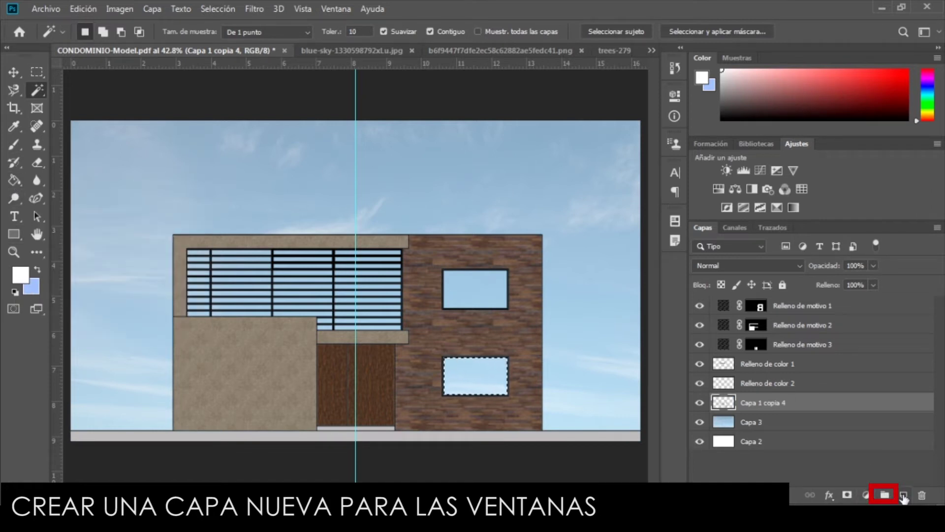
Create a new layer above Capa 1 copia 4 and name it VENTANA
left_click(904, 494)
double_click(750, 402)
type("ventana")
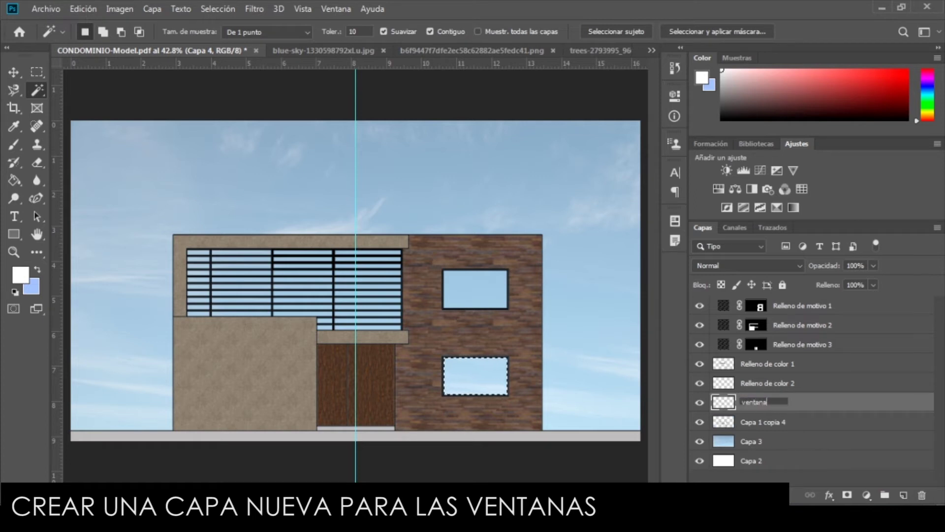
key("BackSpace")
key("BackSpace")
key("BackSpace")
key("BackSpace")
key("BackSpace")
key("BackSpace")
type("VENTANA")
left_click(776, 479)
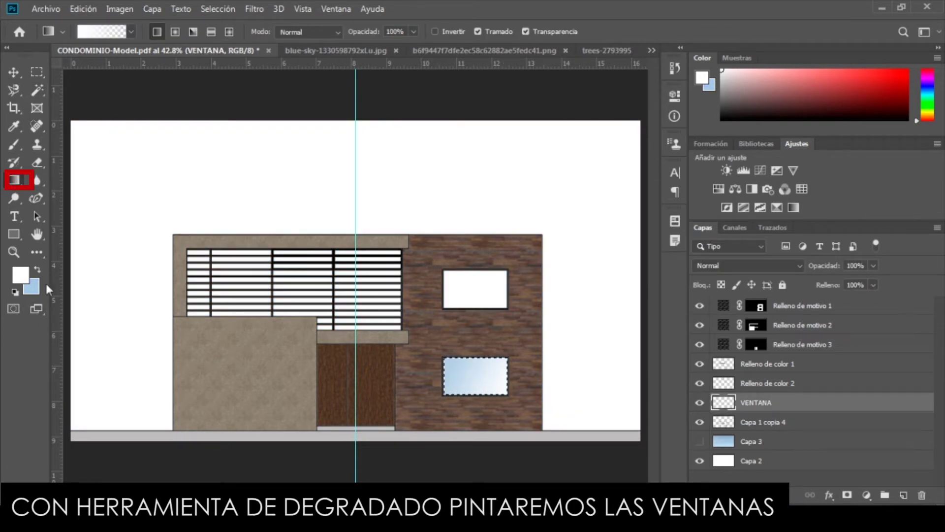
Swap the colors to make light blue the foreground, and paint a foreground-to-transparent gradient across the lower window's glass
left_click(37, 269)
left_click(130, 32)
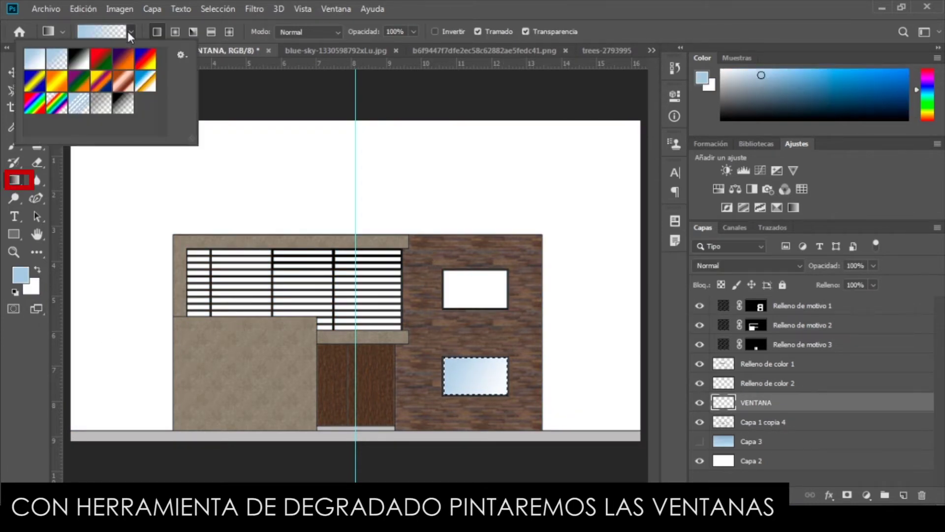
left_click(130, 32)
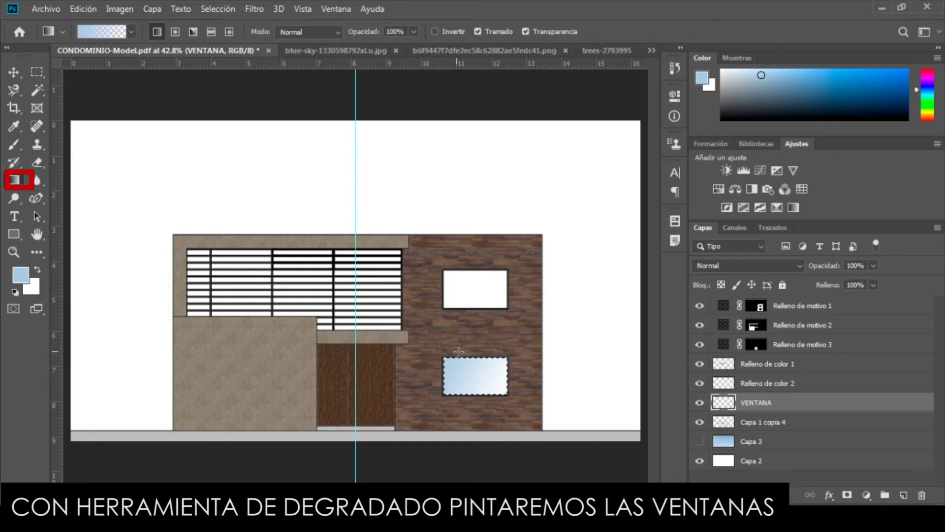
left_click_drag(446, 377, 513, 394)
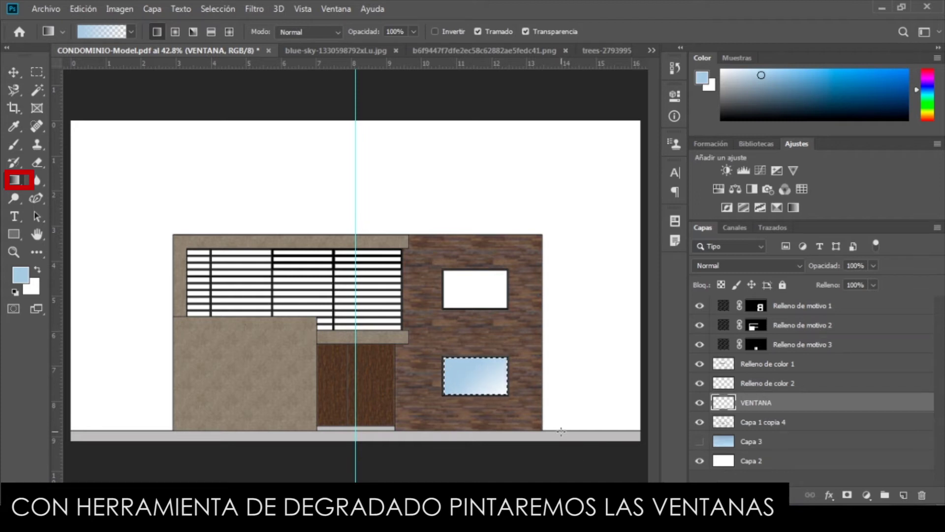
Select the upper window's glass on the Capa 1 copia 4 layer with the Magic Wand
left_click(13, 72)
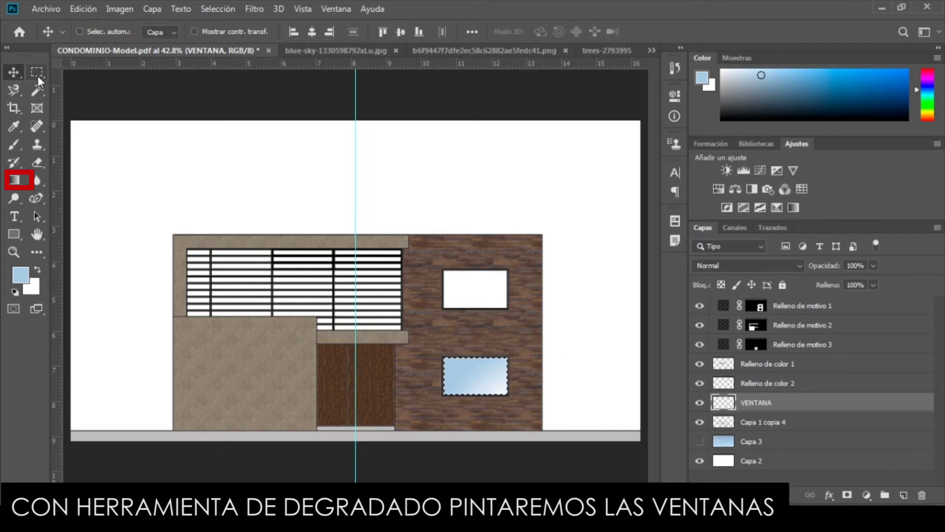
left_click(774, 424)
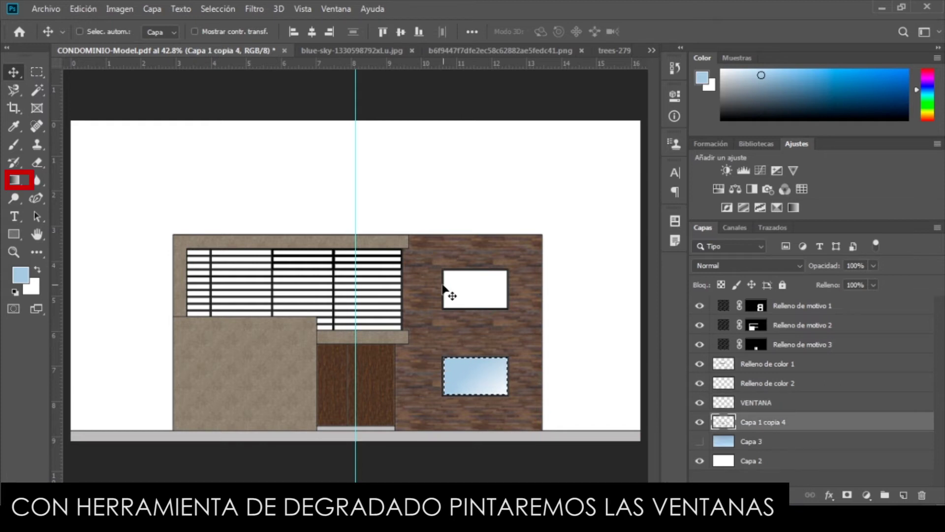
key("w")
left_click(487, 295)
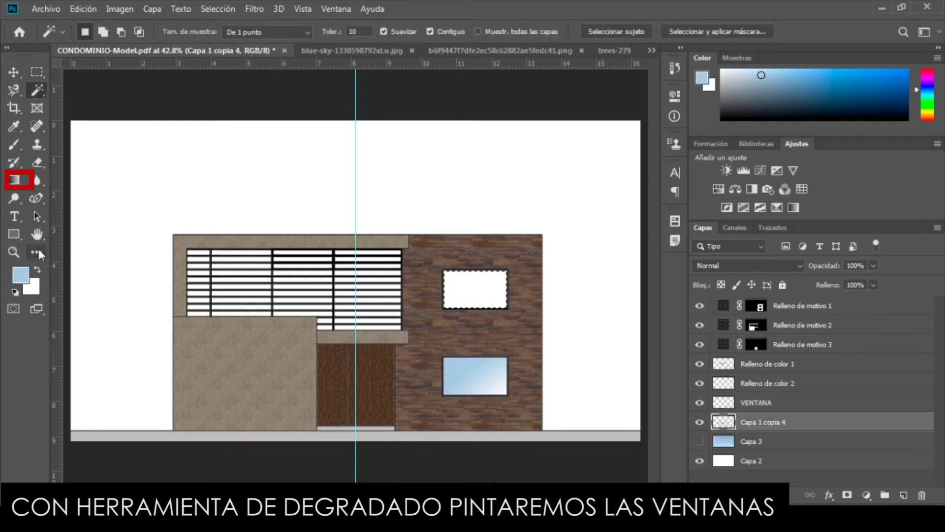
Paint the light blue gradient across the upper window's glass on the VENTANA layer
left_click(768, 402)
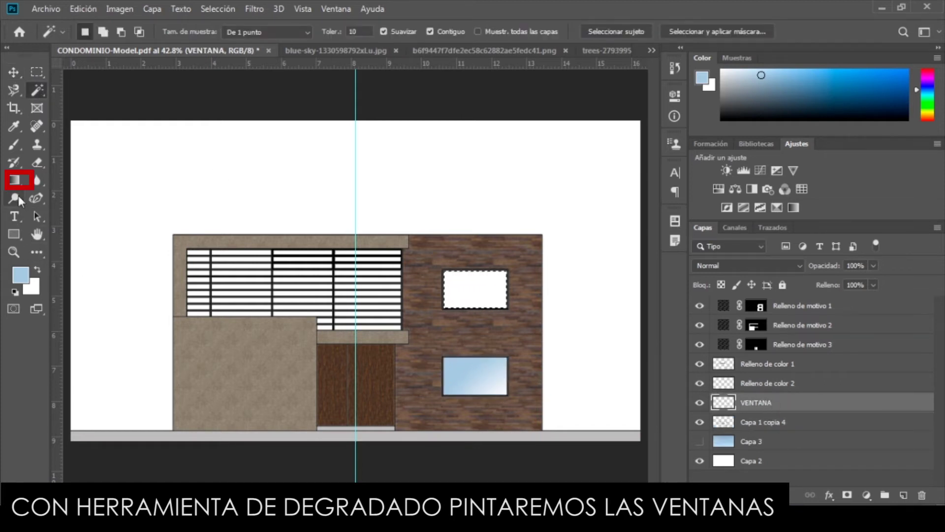
left_click(14, 180)
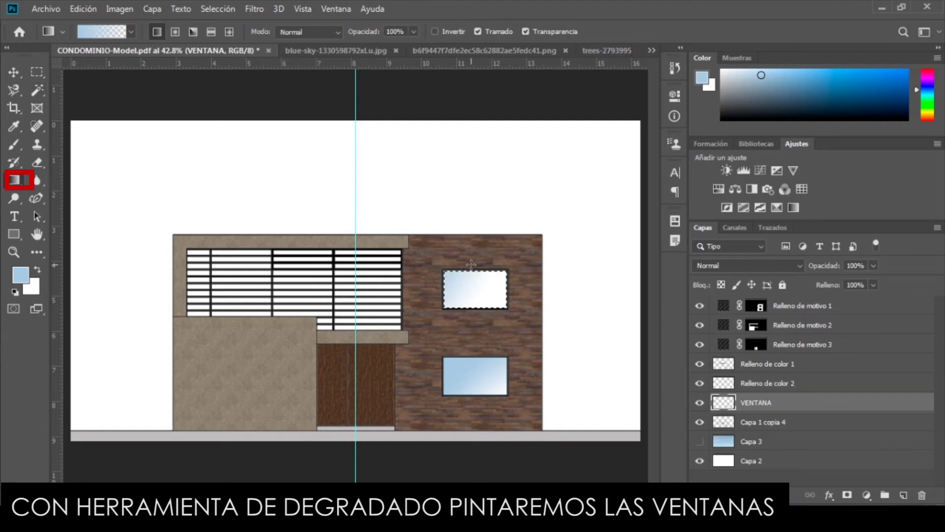
left_click_drag(480, 298, 503, 294)
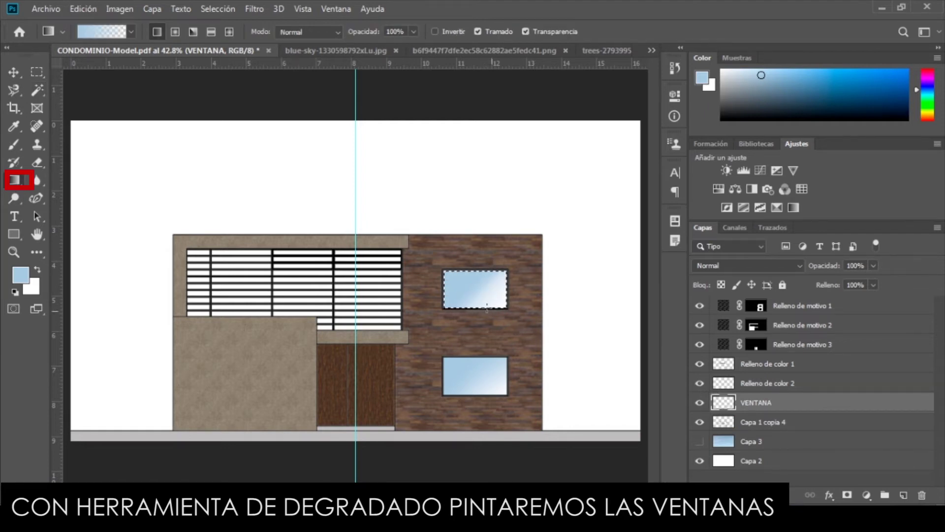
Paint the light blue foreground-to-transparent gradient across the large slatted window's glass on the VENTANA layer, then clear the selection
key("ctrl+z")
mouse_move(450, 265)
left_mouse_down()
mouse_move(458, 272)
mouse_move(444, 267)
left_mouse_up()
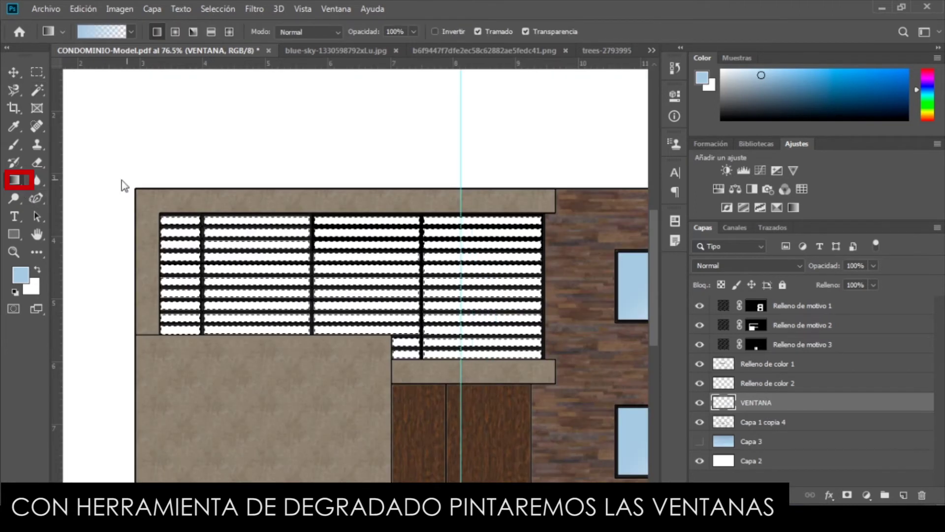
left_click_drag(130, 163, 244, 265)
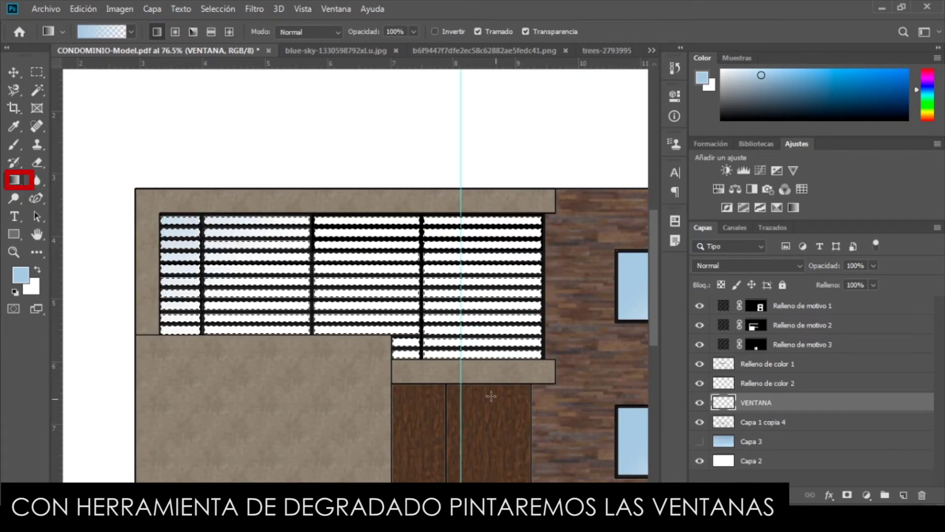
left_click_drag(308, 186, 538, 327)
left_click_drag(373, 156, 555, 377)
scroll(197, 202, "down", 5)
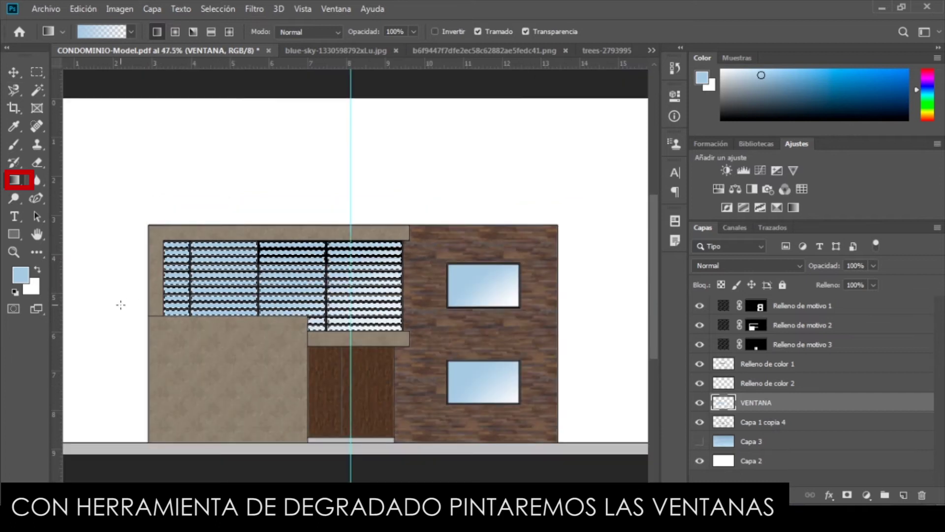
key("m")
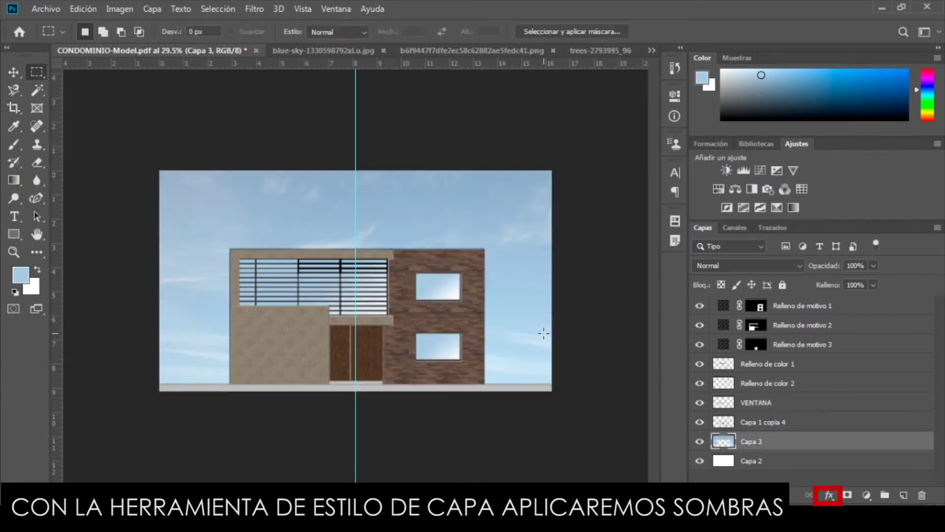
Open the blending options of the VENTANA layer, keeping the dialog clear of the slatted window
scroll(530, 321, "up", 1)
scroll(243, 238, "up", 2)
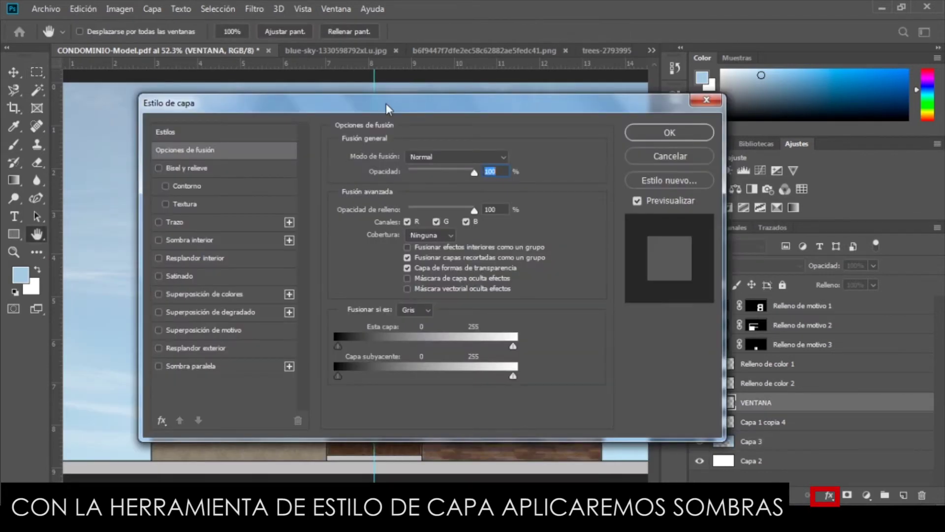
left_click_drag(386, 104, 719, 81)
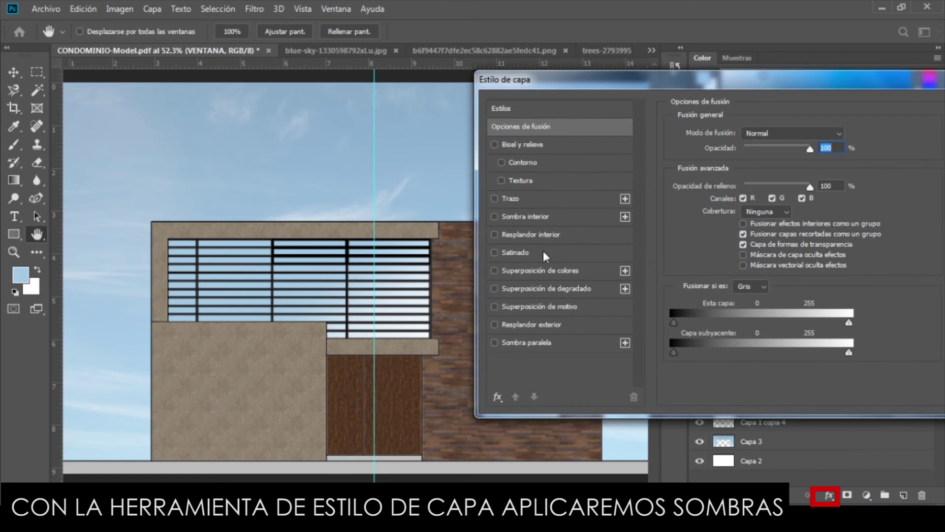
left_click(495, 342)
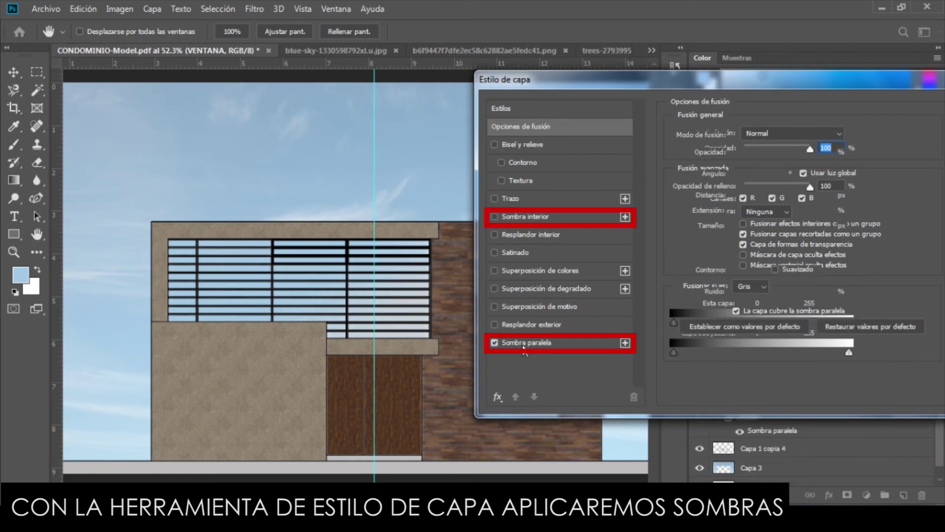
left_click_drag(784, 154, 615, 162)
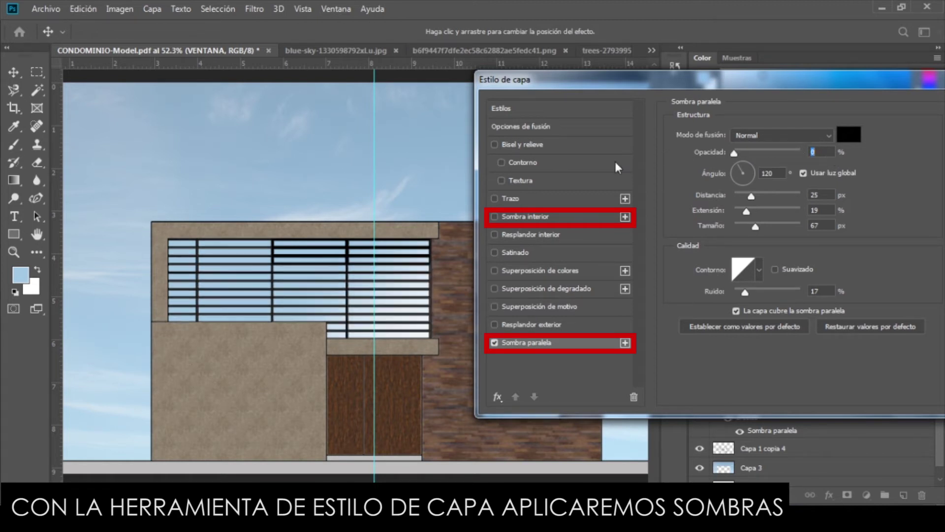
left_click(494, 342)
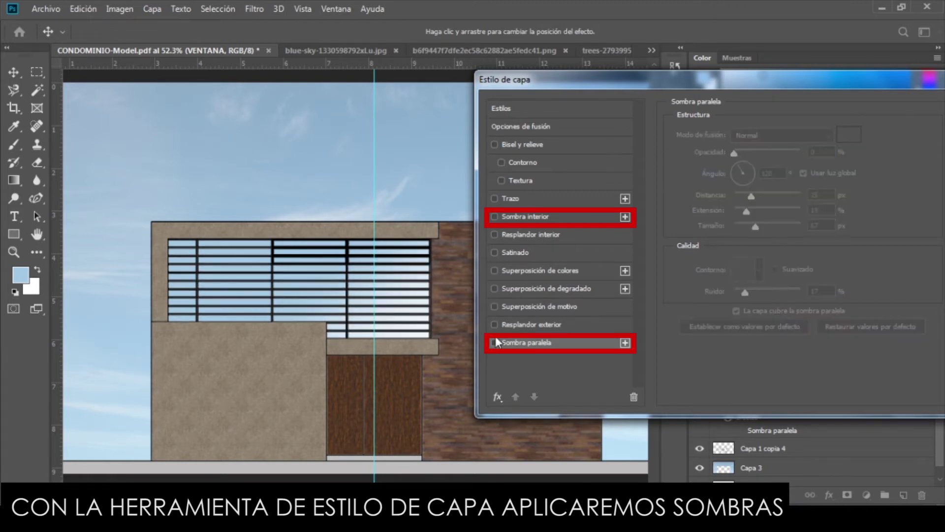
Enable an Inner Shadow on the VENTANA layer and set its angle to 140°
left_click(495, 217)
left_click(565, 218)
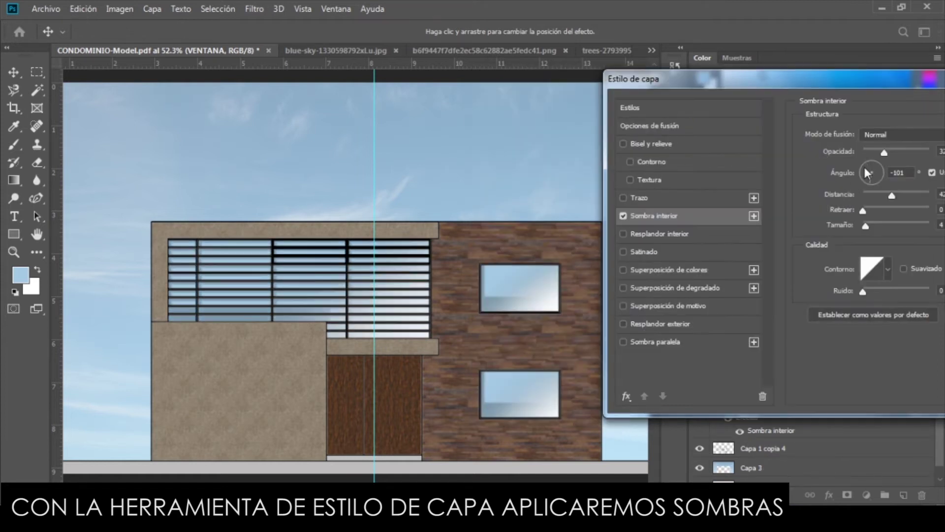
left_click(866, 170)
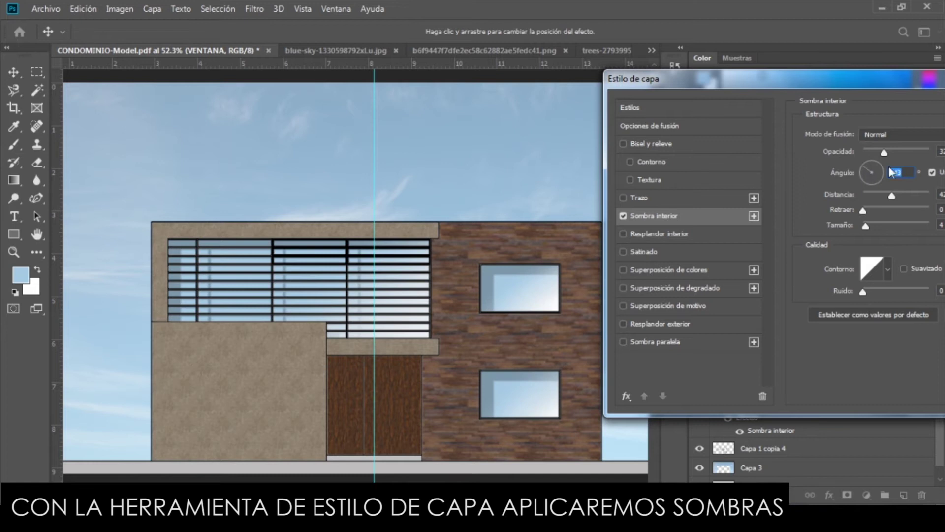
type("140")
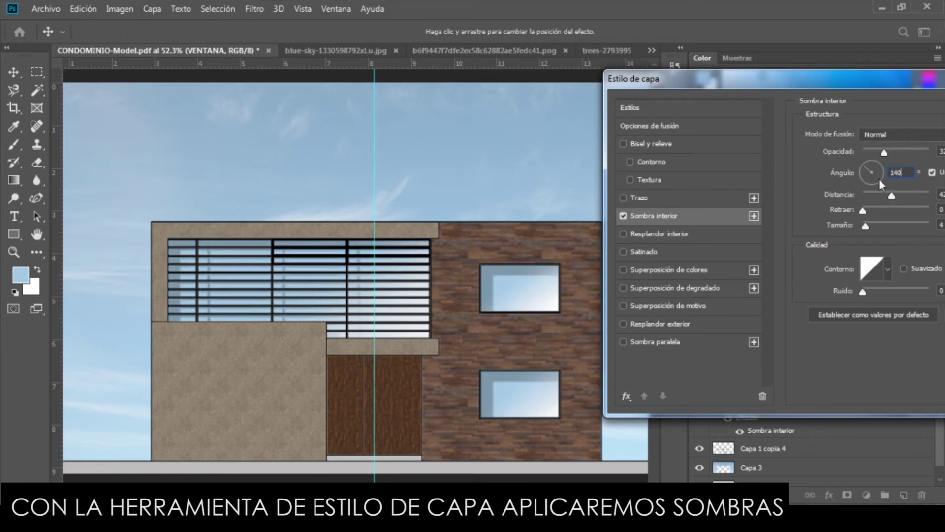
Set the window glass's inner shadow to about 24 px distance and 21 px size, raise its opacity, and apply the style
left_click_drag(890, 194, 876, 198)
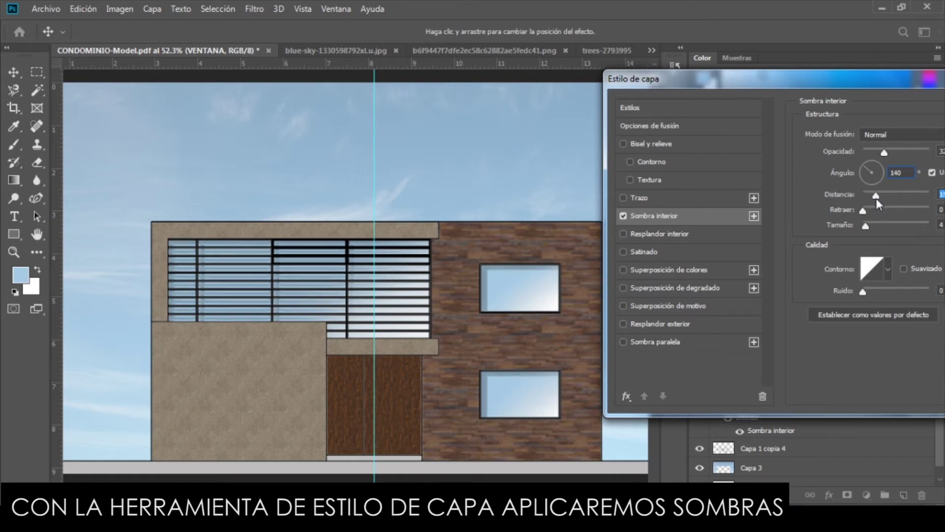
left_click_drag(865, 226, 871, 227)
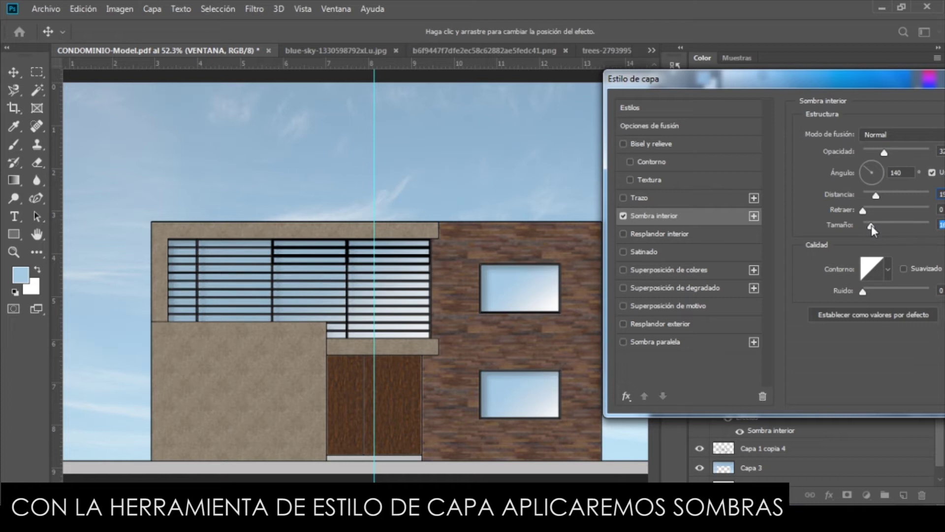
left_click_drag(875, 194, 872, 223)
mouse_move(883, 153)
left_mouse_down()
mouse_move(919, 149)
mouse_move(901, 152)
left_mouse_up()
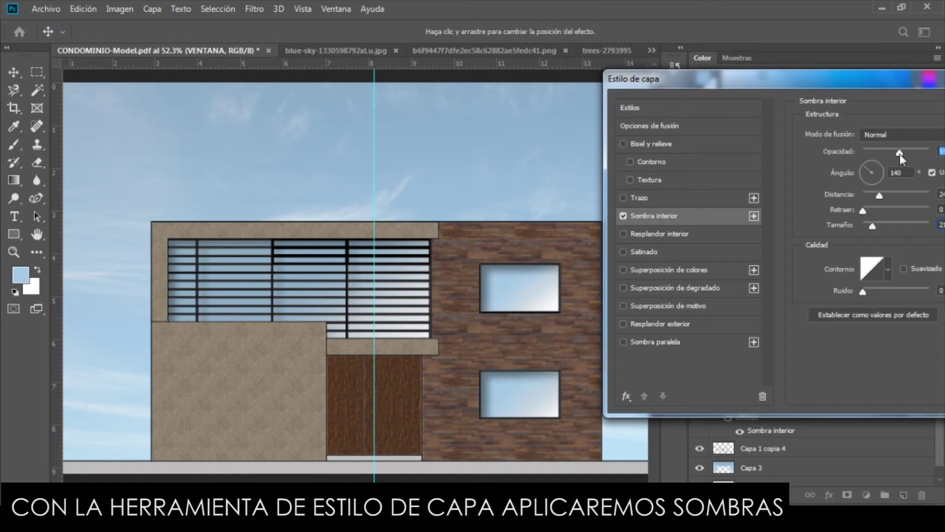
left_click_drag(836, 84, 534, 63)
left_click(832, 90)
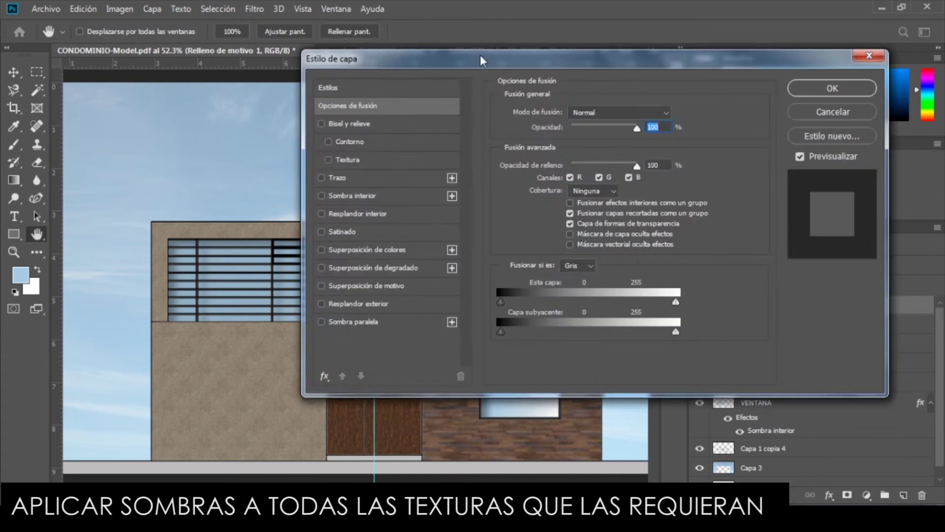
Add an Inner Shadow to the Relleno de motivo 1 brick layer, adjusting its opacity, distance and size
left_click_drag(480, 60, 779, 72)
left_click(635, 200)
left_click(663, 199)
left_click_drag(873, 136, 865, 137)
left_click(849, 177)
left_click_drag(843, 209, 844, 180)
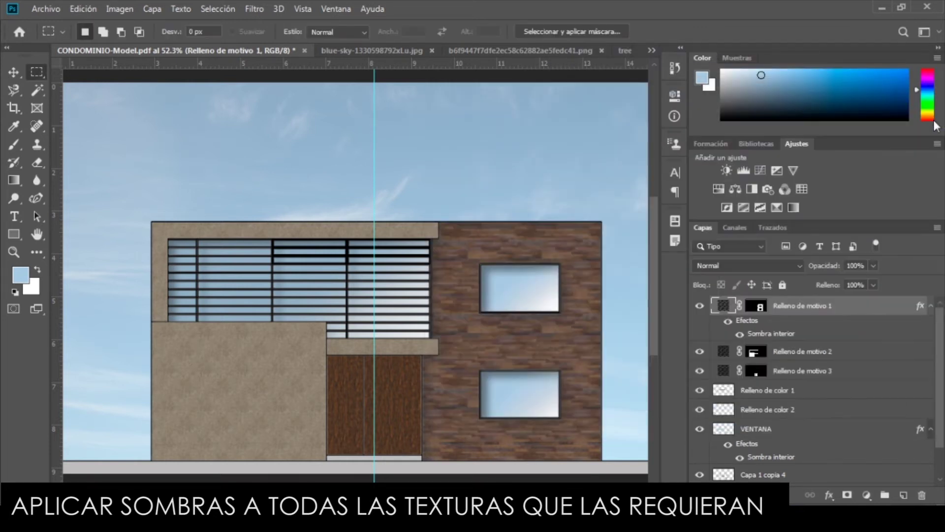
Add a Drop Shadow to the Relleno de motivo 1 brick layer with higher opacity and reduced noise
double_click(767, 326)
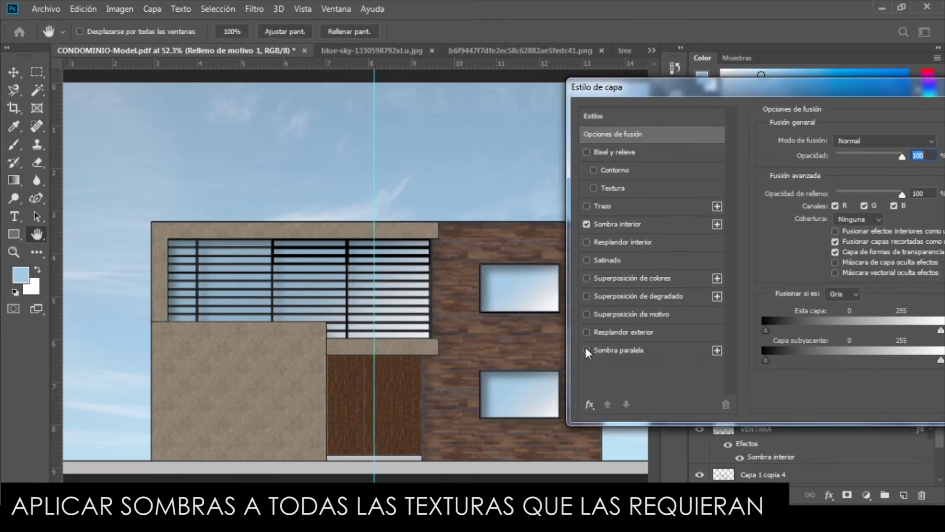
left_click(586, 349)
left_click_drag(823, 161, 844, 162)
left_click_drag(837, 299, 823, 299)
mouse_move(843, 161)
left_mouse_down()
mouse_move(861, 164)
mouse_move(845, 166)
left_mouse_up()
left_click_drag(877, 92, 751, 94)
left_click(928, 116)
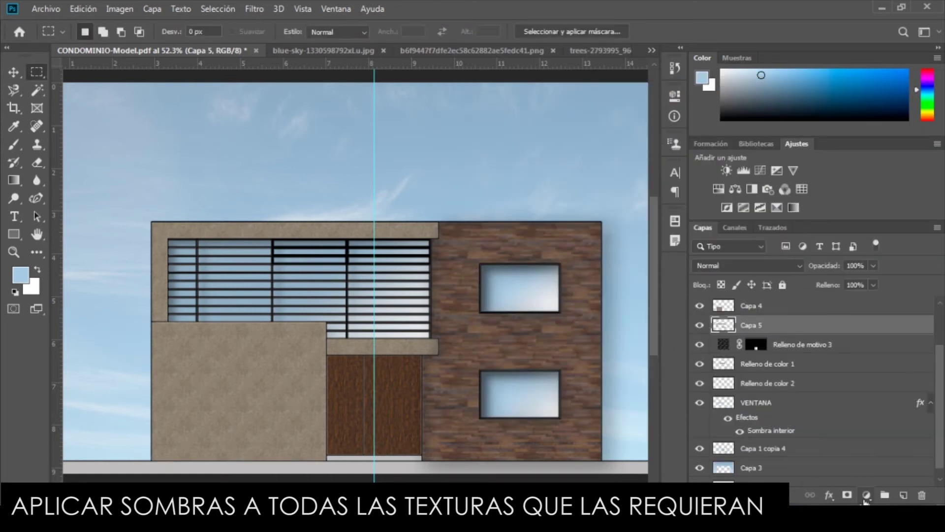
Add a Drop Shadow to the Capa 5 layer with 72% opacity, 57 px distance and a 145° angle
left_click(866, 495)
left_click(829, 495)
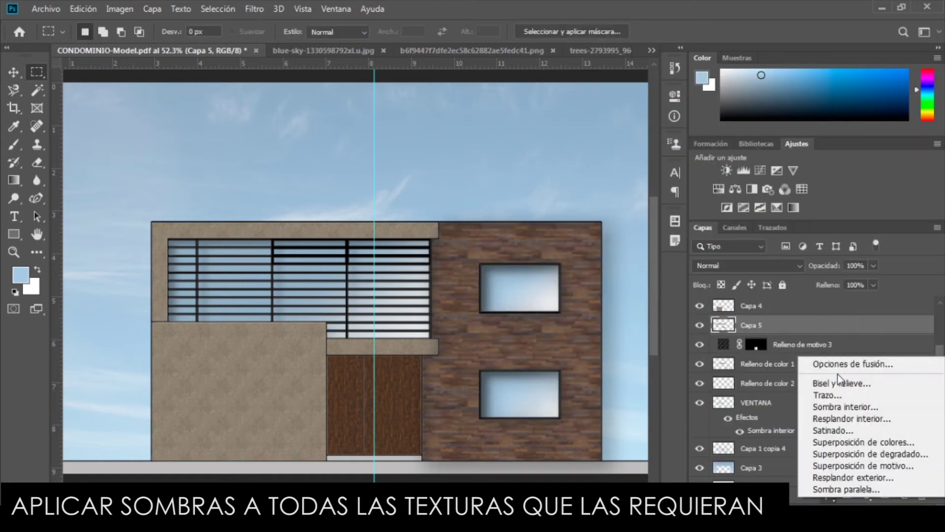
left_click(851, 364)
left_click_drag(425, 71, 605, 65)
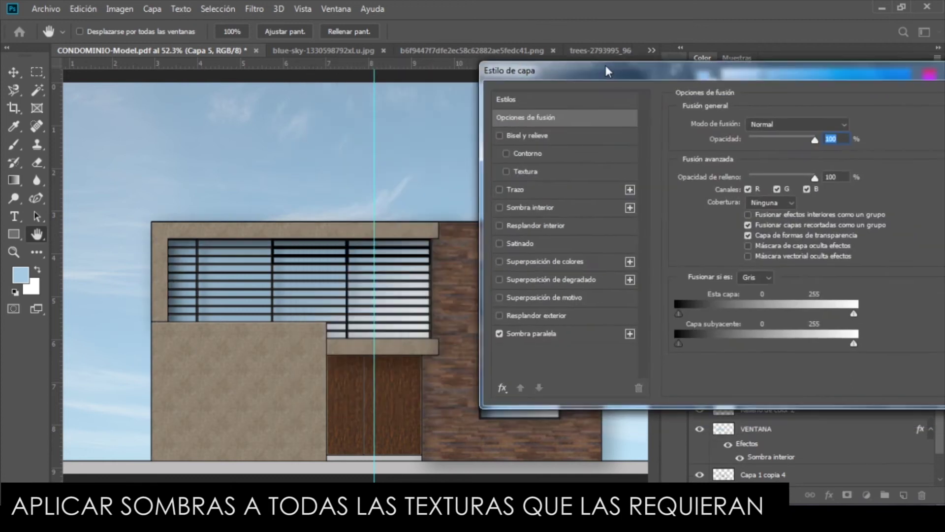
left_click(541, 334)
mouse_move(787, 144)
left_mouse_down()
mouse_move(775, 155)
mouse_move(787, 156)
left_mouse_up()
left_click_drag(756, 187, 776, 188)
key("shift+Tab")
type("145")
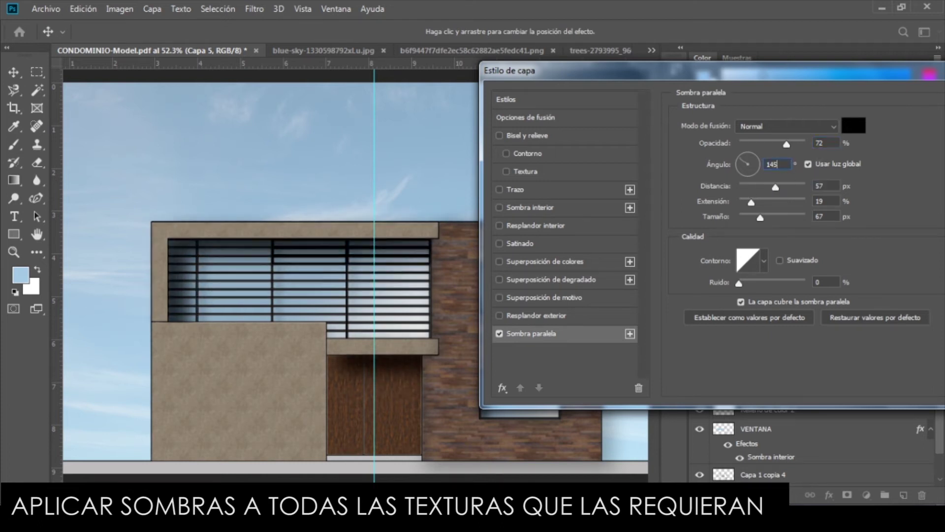
Set the Capa 5 drop shadow's spread to 29% and its opacity to about 58%, and apply the style
left_click_drag(804, 145, 819, 145)
left_click_drag(758, 200, 759, 204)
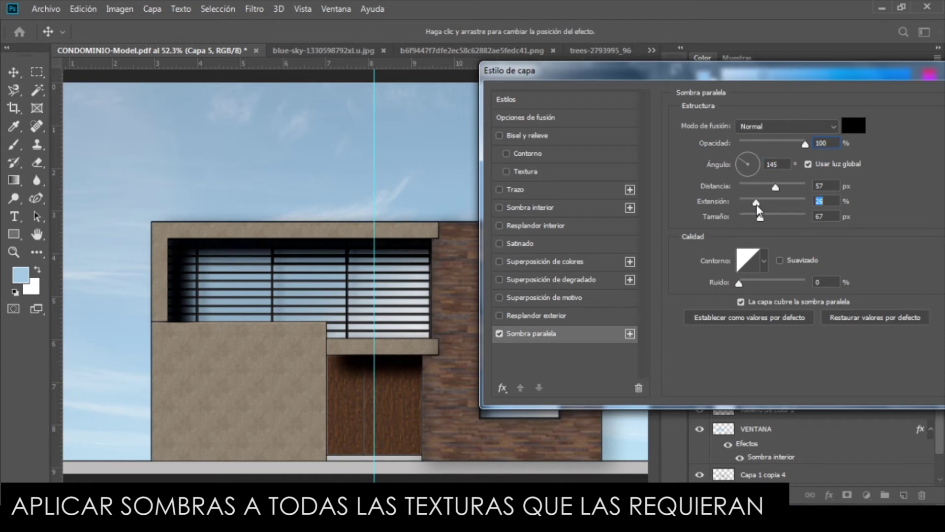
left_click_drag(805, 147, 778, 151)
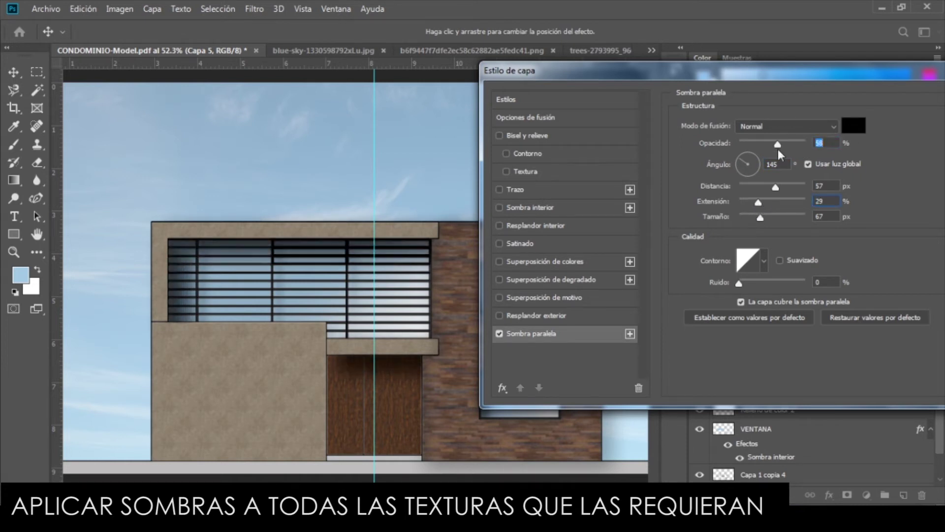
key("Return")
Move the Capa 4 and Capa 5 layers above Relleno de motivo 1, keeping Capa 4 on top
scroll(760, 344, "down", 2)
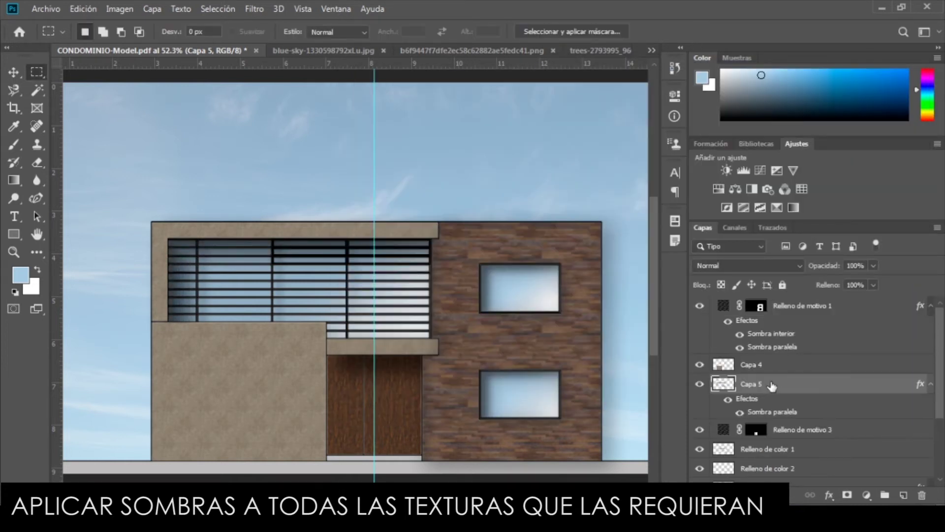
left_click_drag(758, 411, 756, 302)
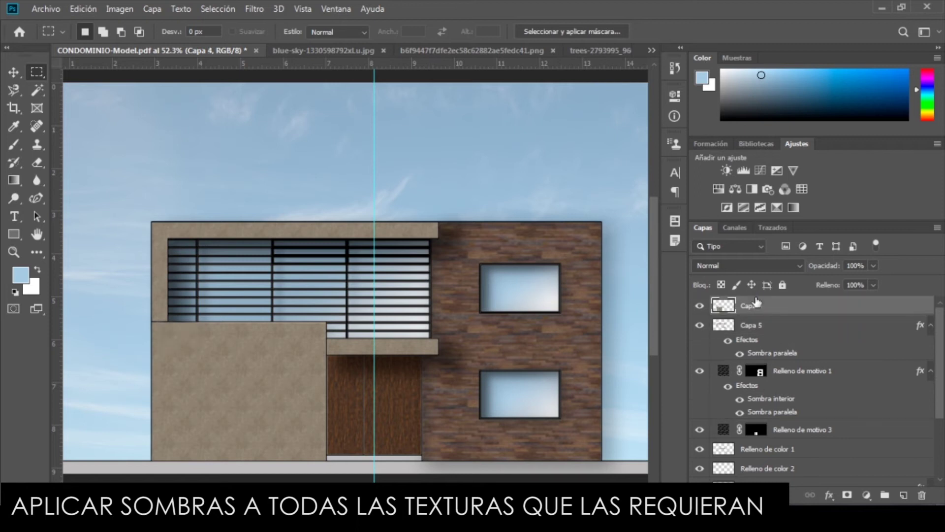
scroll(301, 291, "down", 2)
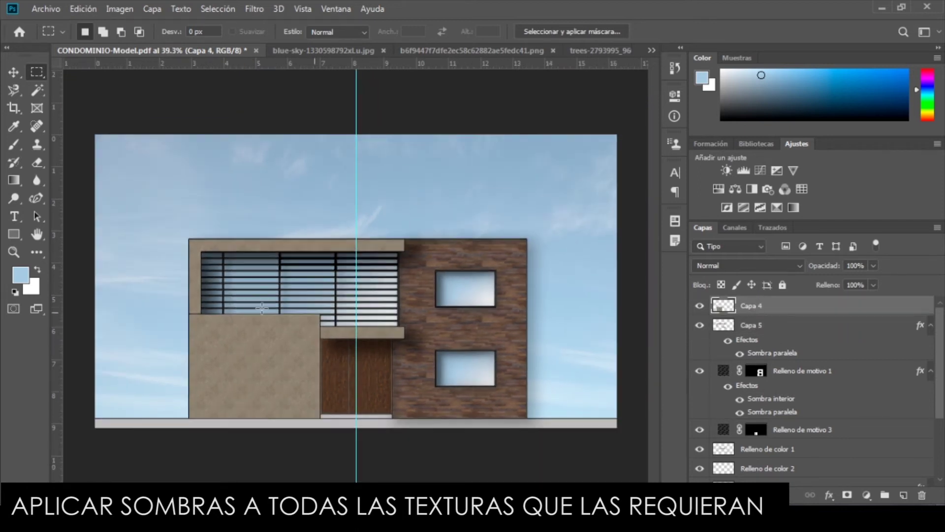
Enable an Inner Shadow on the Relleno de motivo 3 layer of the wooden door
scroll(386, 408, "up", 2)
scroll(788, 374, "down", 1)
left_click(788, 410)
left_click(829, 495)
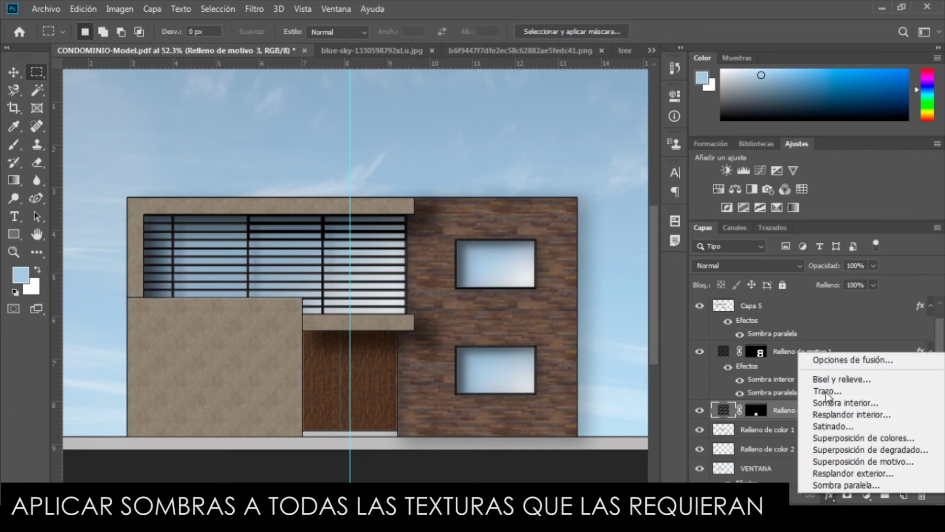
left_click(831, 359)
left_click(487, 212)
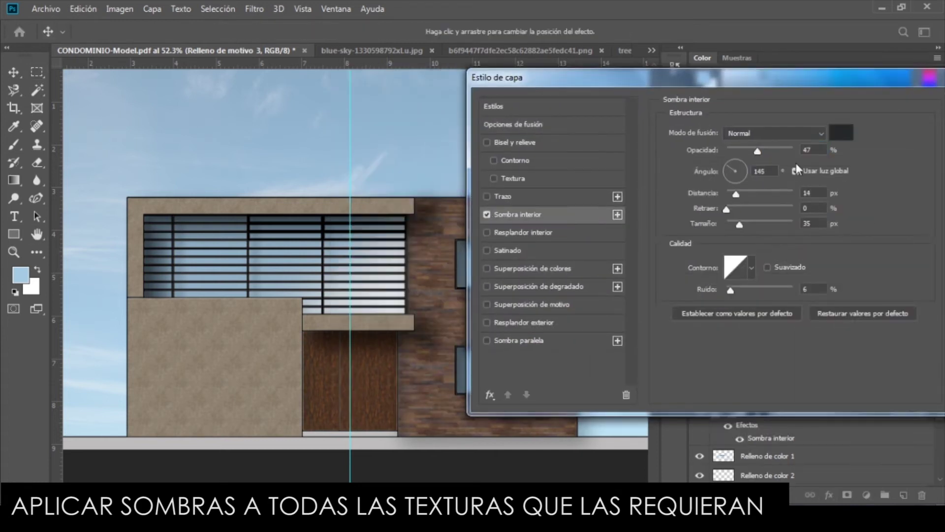
Set the door's inner shadow to 20 px distance, 61% choke and 18 px size, lower its opacity, and apply the style
left_click_drag(758, 152, 812, 153)
left_click(737, 195)
left_click_drag(726, 209, 756, 213)
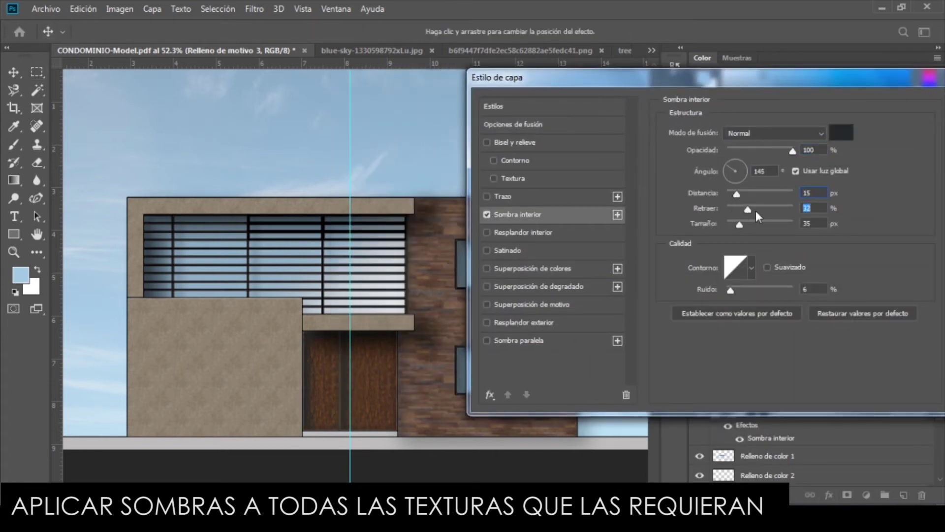
left_click_drag(791, 154, 751, 160)
left_click_drag(740, 224, 736, 226)
left_click_drag(736, 194, 740, 194)
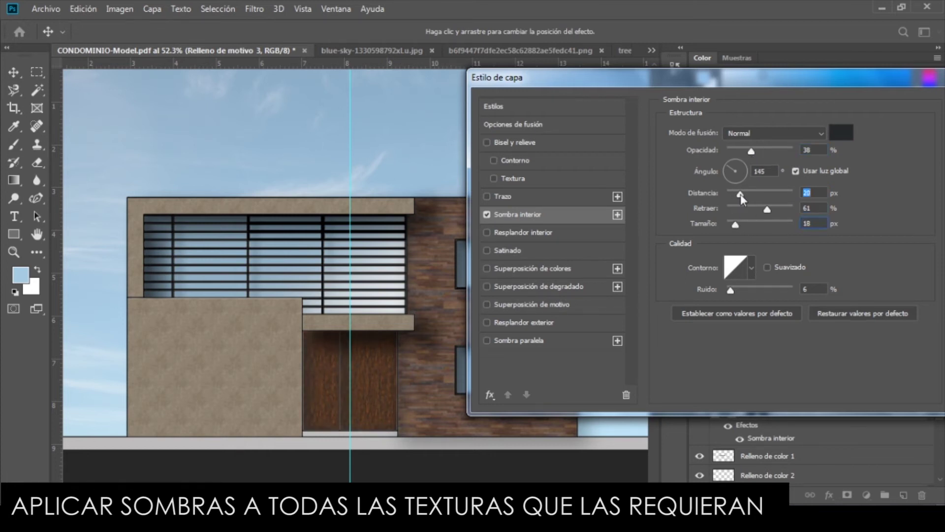
left_click_drag(747, 151, 742, 153)
key("Return")
Close the blue-sky image document
scroll(467, 420, "down", 3)
left_click(432, 50)
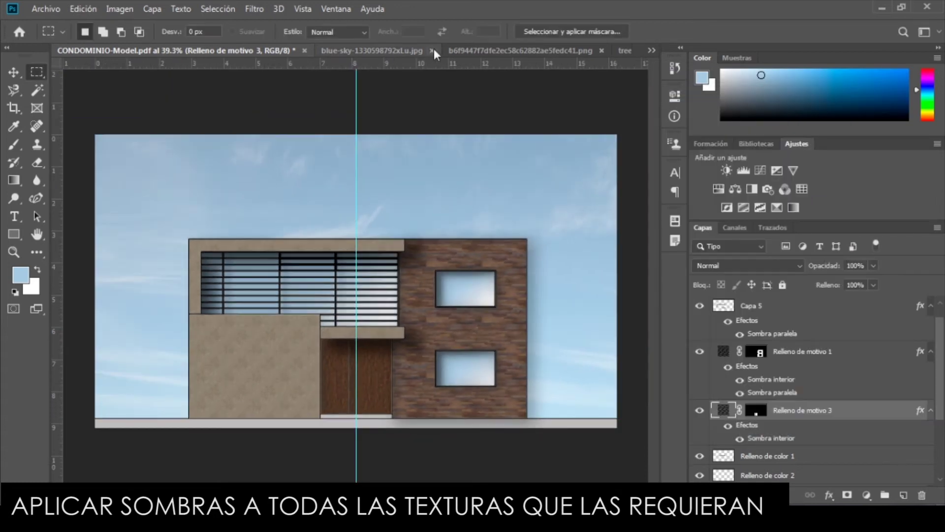
left_click(433, 48)
Copy the tree into the facade document with the Move tool and place its layer between Capa 1 copia 4 and Capa 3
left_click(13, 72)
left_click_drag(295, 221, 558, 335)
scroll(812, 393, "down", 2)
scroll(812, 393, "down", 3)
left_click_drag(787, 288, 829, 445)
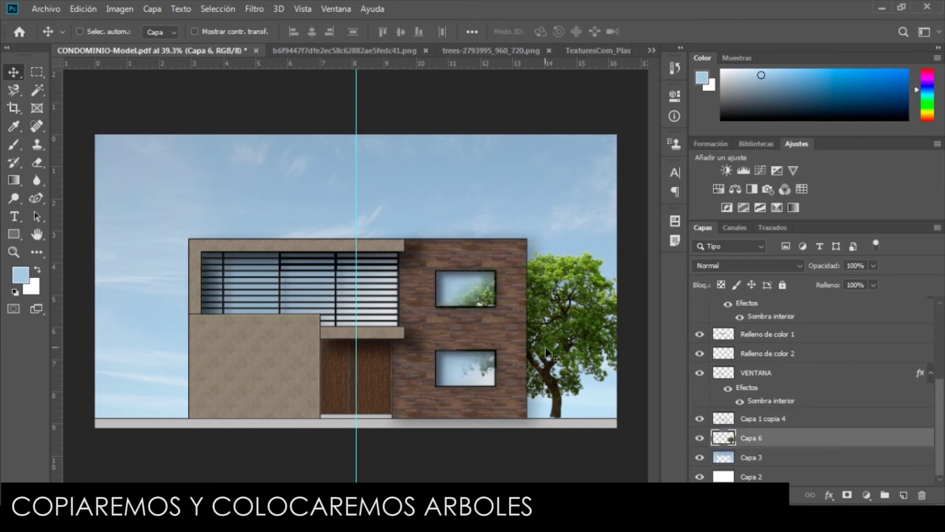
Scale the tree to 65.71% at the brick wall's outer edge and move its layer above Capa 4
key("ctrl+t")
left_click_drag(428, 242, 524, 309)
left_click_drag(589, 362, 562, 365)
mouse_move(631, 306)
left_mouse_down()
mouse_move(617, 319)
mouse_move(631, 306)
left_mouse_up()
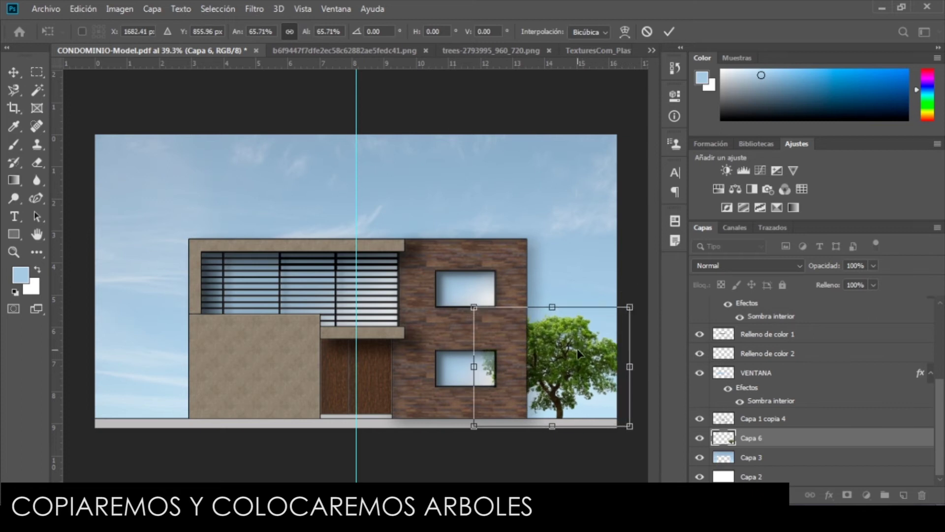
key("Return")
left_click_drag(763, 443, 769, 304)
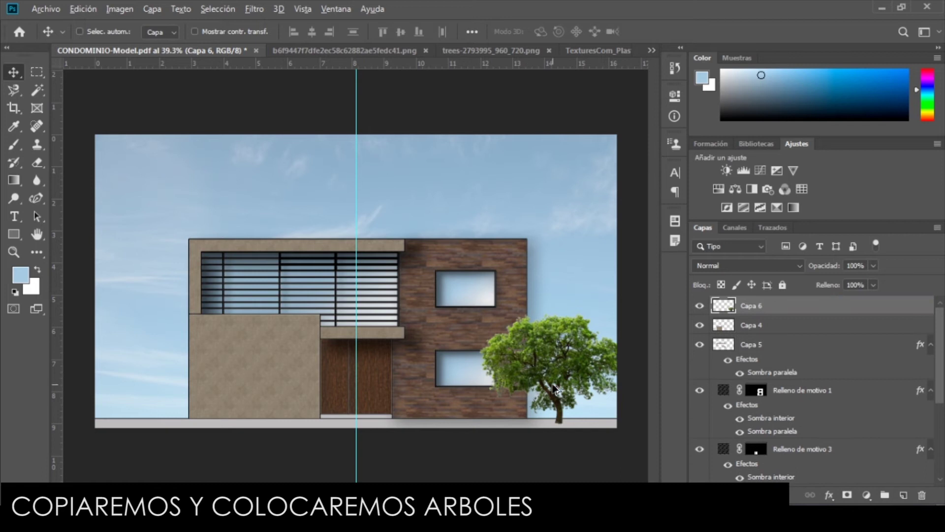
Nudge the tree beside the brick wall up onto the ground line and close the b6f9447f7dfe2ec58c62882ae5fedc41.png document
key("shift+Up")
key("shift+Up")
key("shift+Up")
key("alt+a")
key("Escape")
left_click(426, 50)
Place the second tree beside the plaster wall, resize it to stand on the ground line, and nudge it sideways until it overlaps the wall
left_click_drag(401, 288, 142, 318)
key("ctrl+t")
left_click_drag(205, 224, 196, 260)
key("Return")
key("Right")
key("Right")
key("Right")
key("Right")
key("Right")
key("Right")
key("Right")
key("Right")
key("Right")
key("Right")
key("Right")
key("Right")
key("Right")
key("Right")
key("Right")
key("Right")
key("Right")
key("Right")
key("Right")
key("Right")
key("Right")
key("Right")
key("Right")
key("Right")
key("Right")
key("Right")
key("Right")
key("Right")
key("Right")
key("Right")
key("Right")
key("Right")
key("Right")
key("Right")
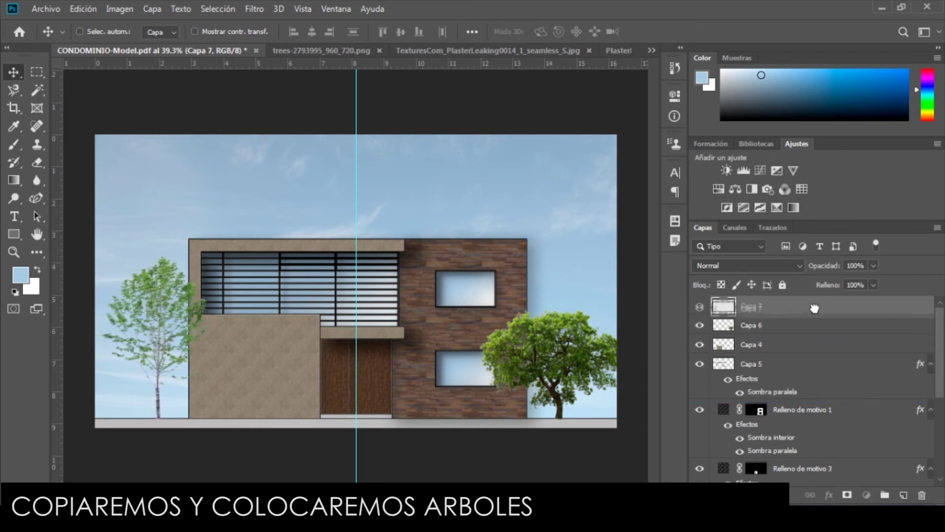
Delete the part of the second tree that overlaps the building and clear the selection
left_click(722, 346, "ctrl")
left_click(722, 366, "ctrl")
left_click(37, 72)
left_click_drag(306, 400, 189, 259)
left_click(288, 231)
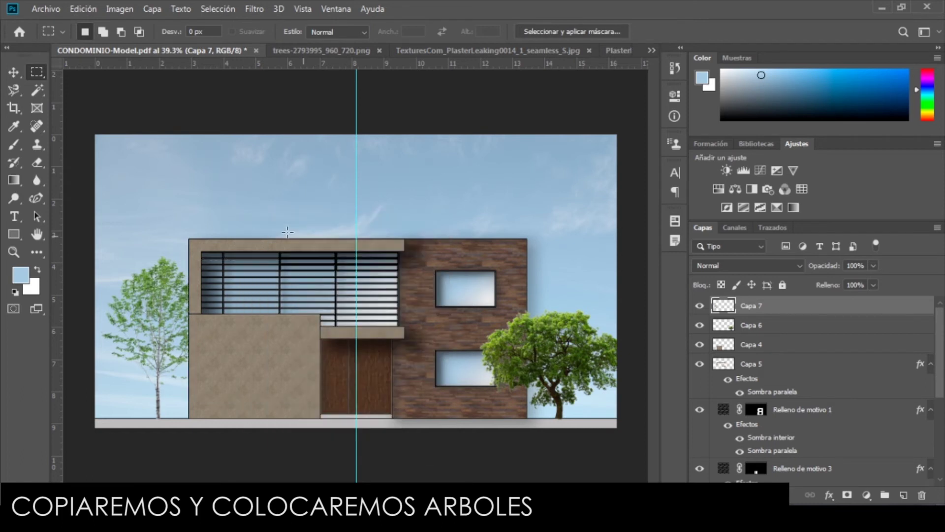
Merge the two tree layers into one named ARBOLES and set its opacity to 70%
left_click(763, 329, "shift")
right_click(766, 328)
left_click(719, 408)
double_click(750, 305)
type("A")
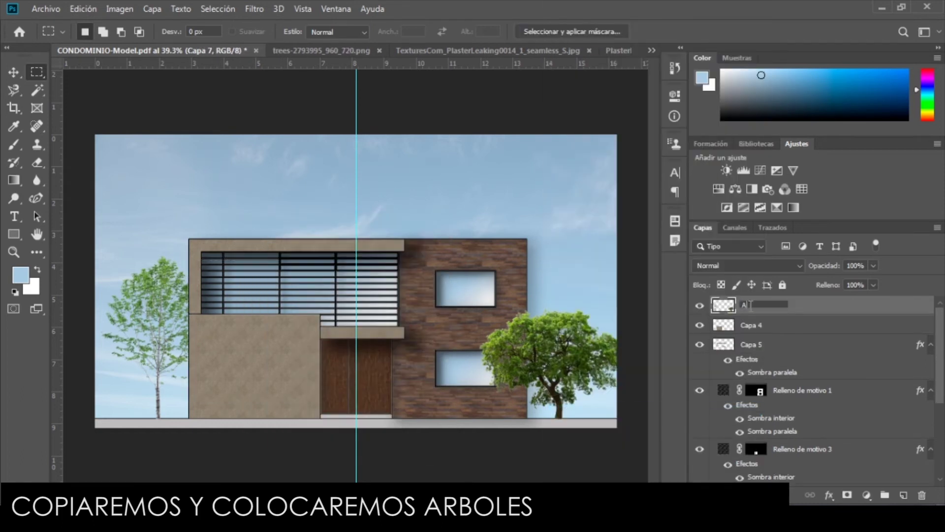
type("RBOLES")
key("Return")
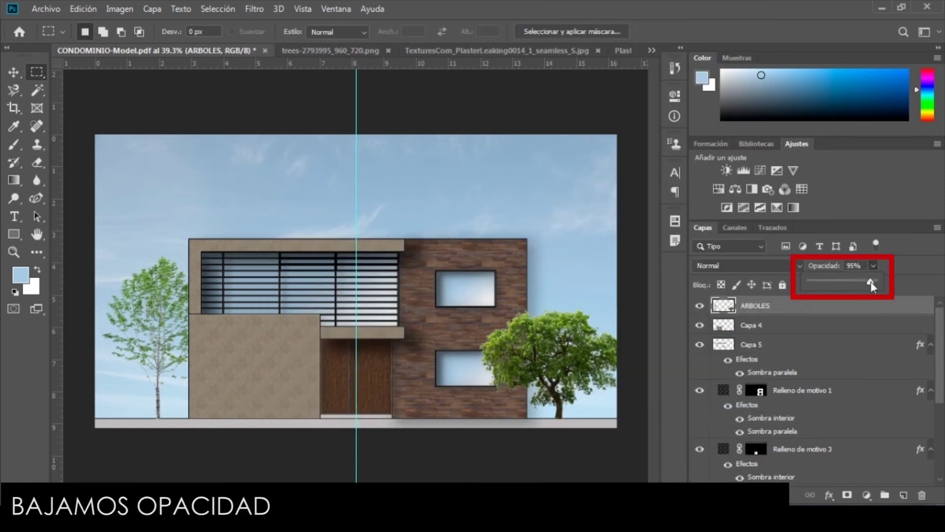
mouse_move(861, 283)
left_mouse_down()
mouse_move(849, 284)
mouse_move(857, 290)
left_mouse_up()
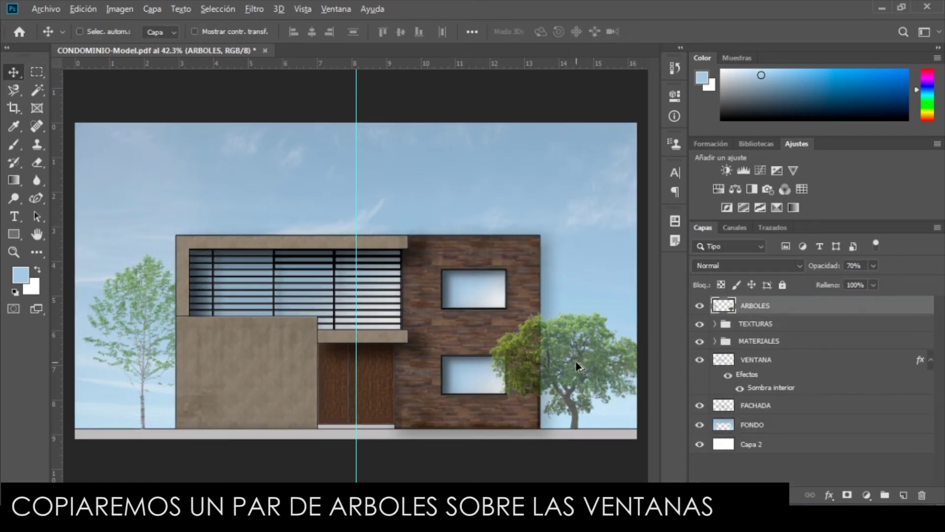
Duplicate the trees over the windows at 100% opacity and merge the copies into one layer
left_click_drag(578, 366, 398, 323)
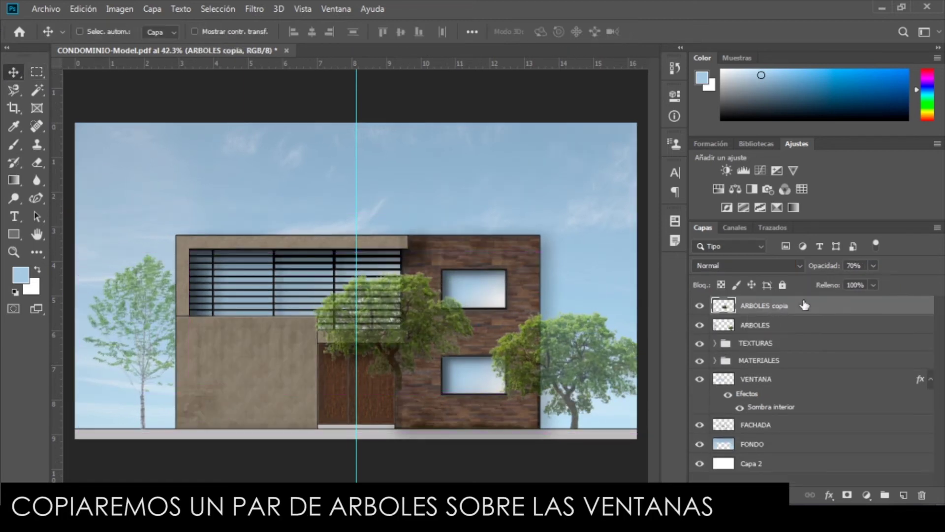
left_click_drag(872, 281, 917, 286)
left_click_drag(415, 330, 636, 372)
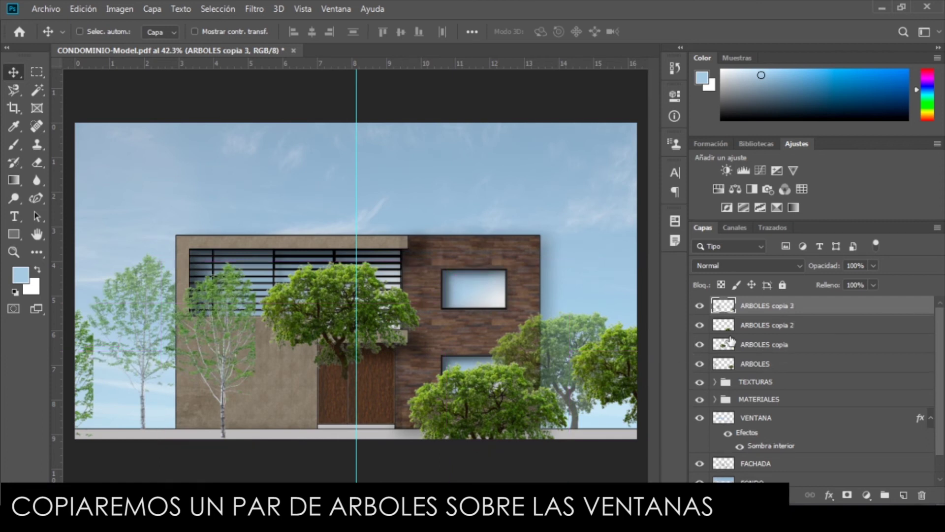
left_click(758, 344, "shift")
right_click(753, 344)
left_click(628, 405)
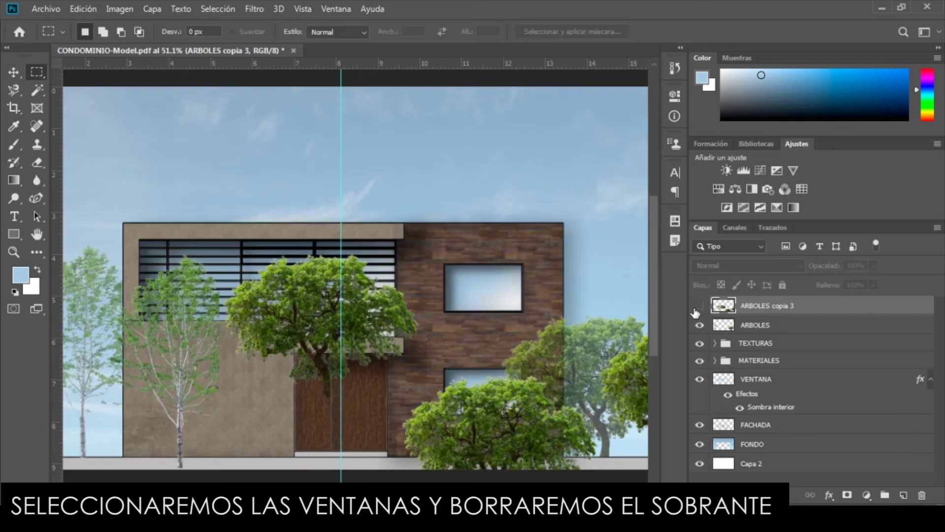
Hide the ARBOLES copia 3 layer and select both brick-wall windows on the FACHADA layer with the Magic Wand
left_click(699, 305)
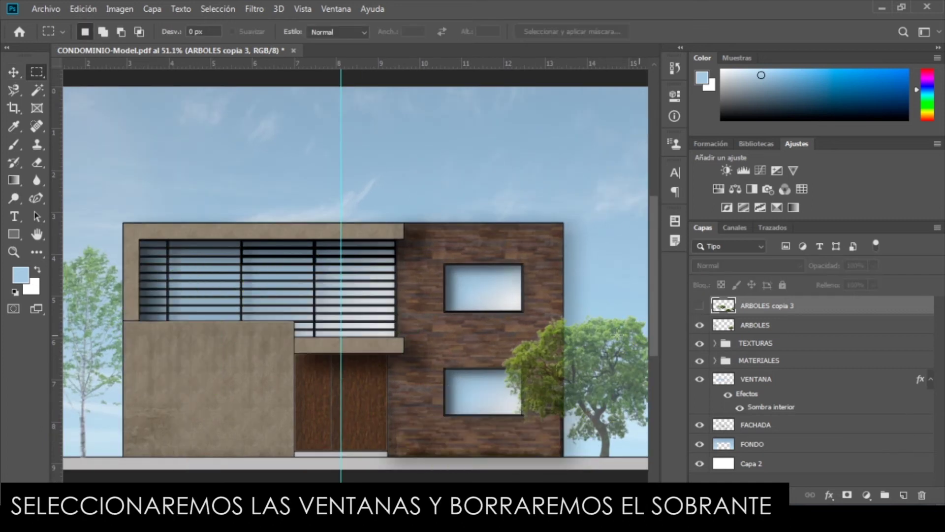
left_click(37, 91)
left_click(763, 432)
left_click(485, 394)
left_click(482, 285, "shift")
Add the glass gaps in the first two columns of the louvred window to the selection
scroll(186, 256, "up", 1)
scroll(186, 256, "up", 2)
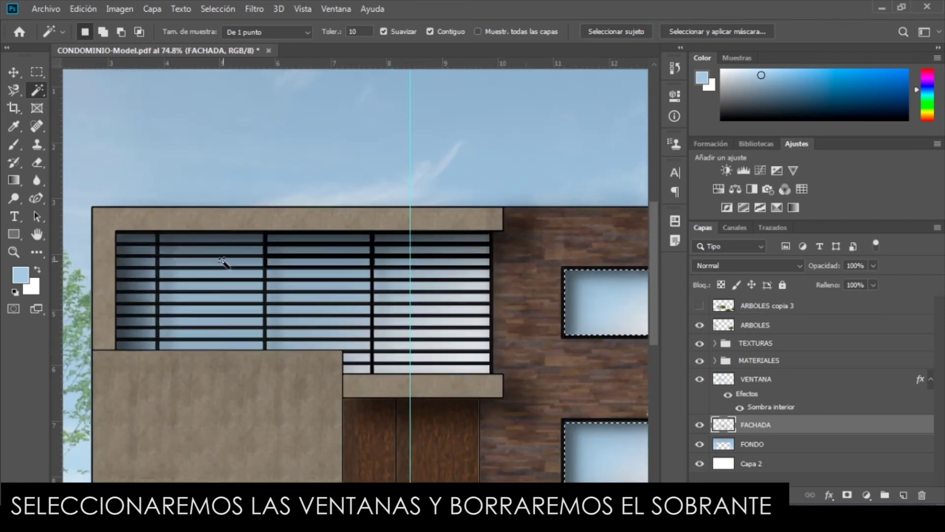
left_click(150, 242, "shift")
left_click(150, 251, "shift")
left_click(150, 261, "shift")
left_click(142, 287, "shift")
left_click(142, 301, "shift")
left_click(142, 354, "shift")
left_click(182, 353, "shift")
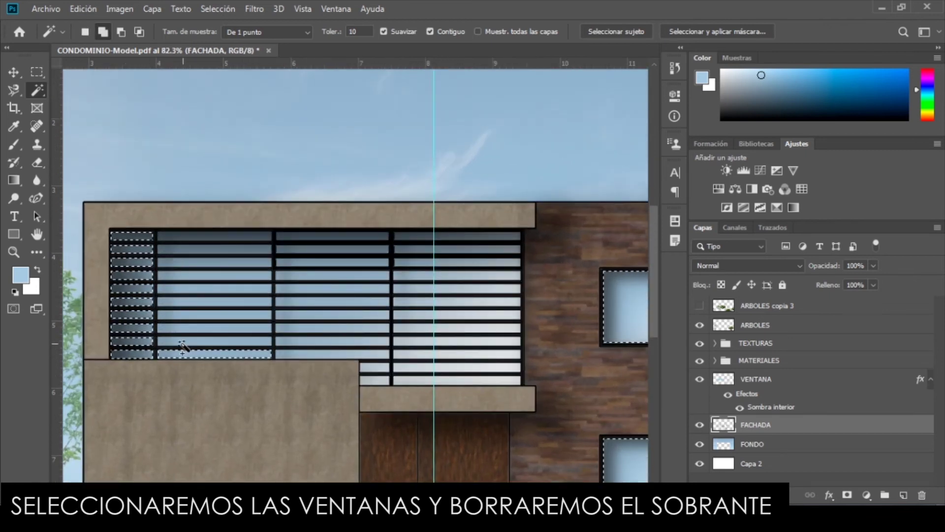
left_click(196, 276, "shift")
left_click(200, 261, "shift")
Add the glass gaps in the louvred window's third column to the selection, undoing any wrong picks
left_click(298, 238)
left_click(353, 248)
left_click(365, 263)
left_click(370, 275)
left_click(372, 288)
left_click(372, 300, "shift")
left_click(373, 314, "shift")
left_click(372, 327, "shift")
left_click(369, 341, "shift")
left_click(367, 356, "shift")
key("ctrl+z")
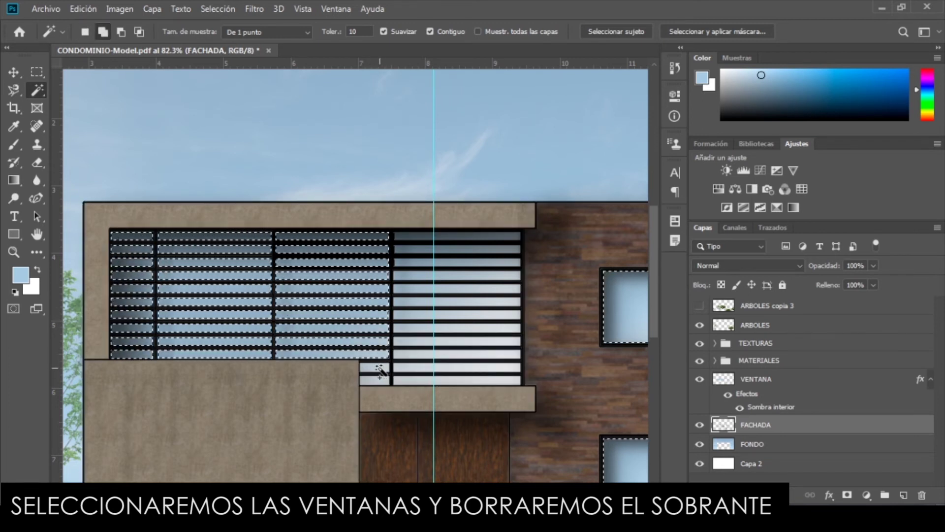
left_click(376, 385, "shift")
scroll(494, 275, "up", 1)
key("ctrl+z")
scroll(487, 315, "up", 3)
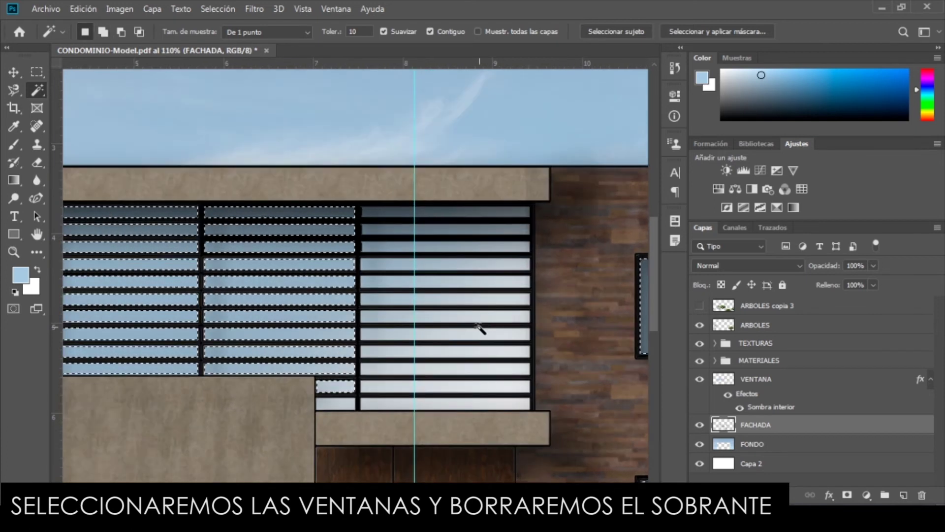
Add every glass gap in the louvred window's last column, next to the brick wall, to the selection
left_click(370, 394, "shift")
left_click(370, 373, "shift")
left_click(370, 354, "shift")
left_click(371, 333, "shift")
left_click(370, 316, "shift")
left_click(373, 296, "shift")
left_click(376, 276, "shift")
left_click(375, 260, "shift")
left_click(377, 239, "shift")
left_click(373, 220, "shift")
left_click(371, 202, "shift")
Invert the window selection and erase the tree copies outside the window glass
scroll(370, 257, "down", 1)
scroll(370, 259, "down", 5)
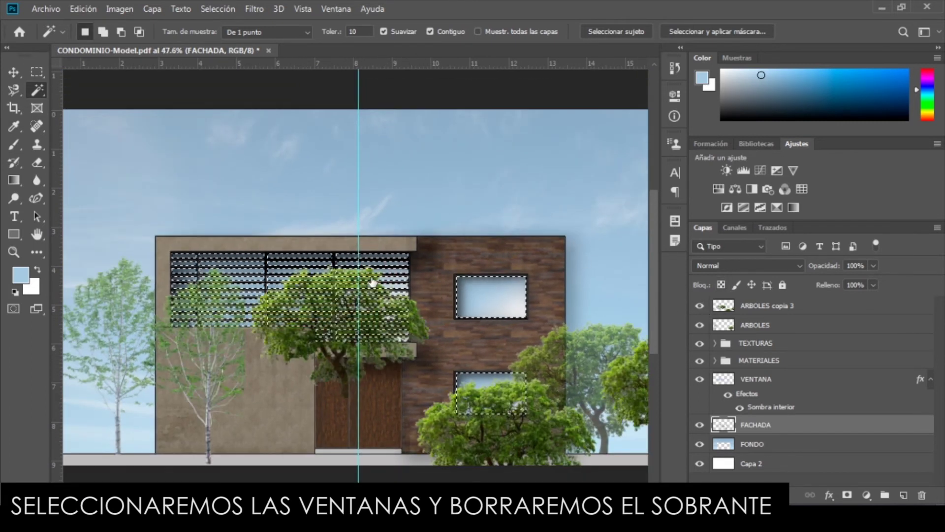
right_click(306, 278)
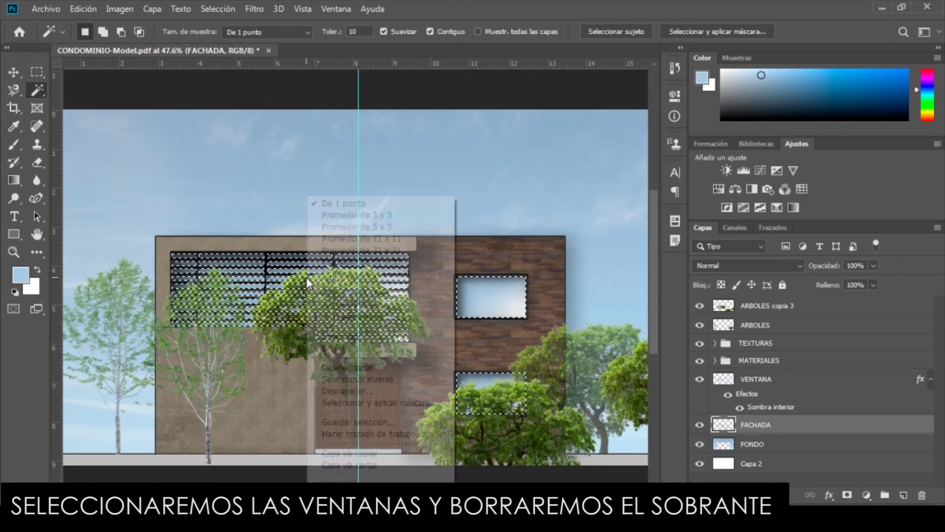
left_click(390, 391)
scroll(398, 327, "down", 1)
scroll(397, 326, "down", 1)
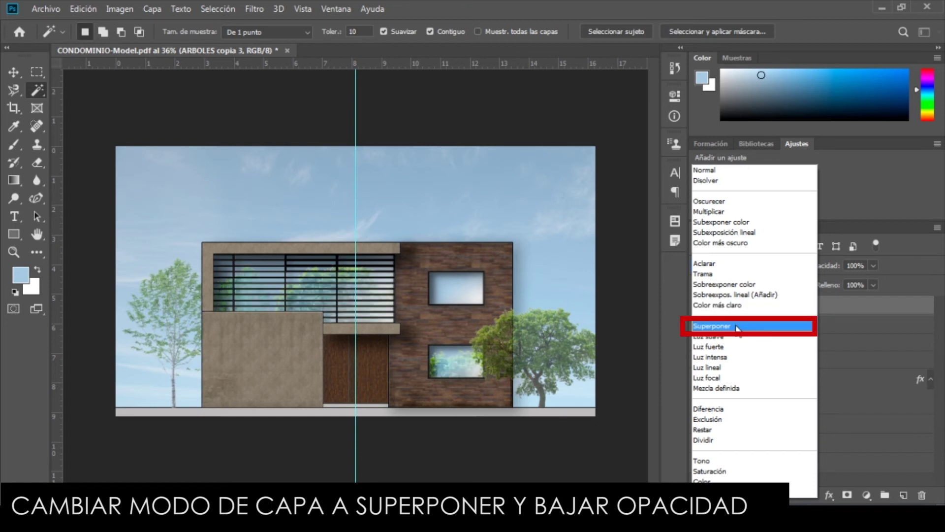
Set the ARBOLES copia 3 layer's blend mode to Superponer and lower its opacity
left_click(737, 327)
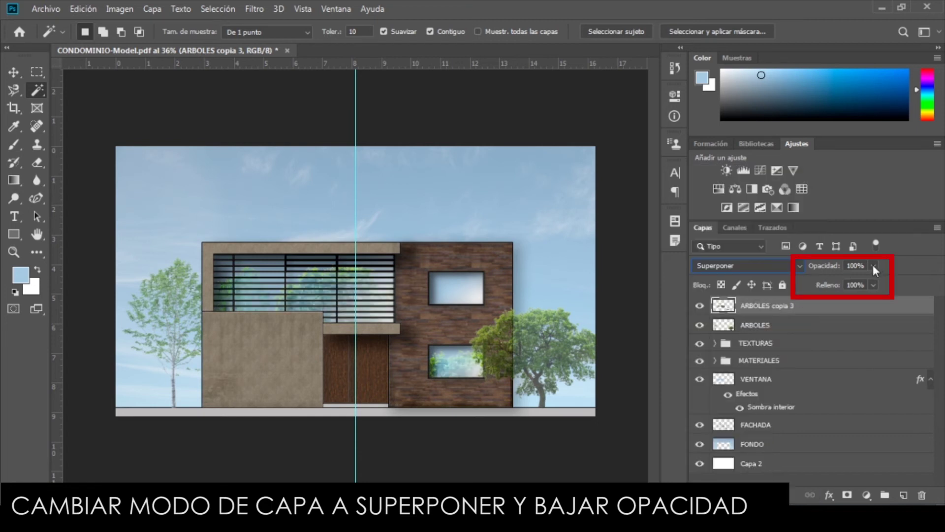
left_click_drag(873, 279, 862, 282)
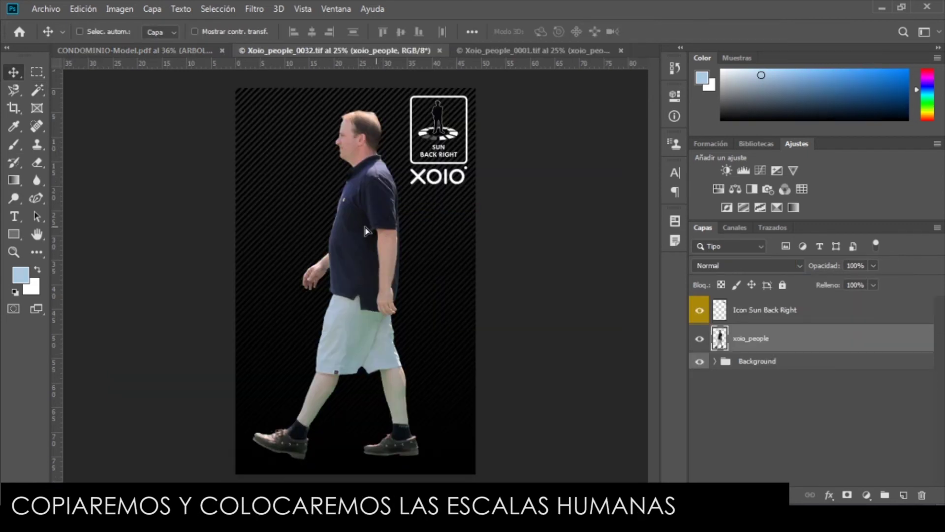
Copy the walking man from Xoio_people_0032.tif into the facade document and scale him to 15.67%
left_click_drag(374, 232, 431, 203)
key("ctrl+minus")
key("ctrl+t")
key("ctrl+minus")
left_click_drag(427, 109, 330, 305)
key("ctrl+plus")
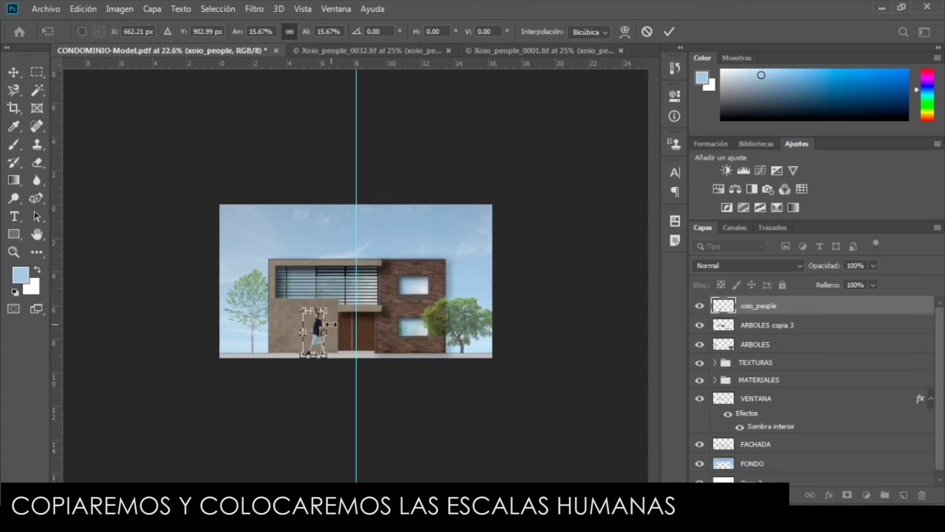
Reduce the man to 10.14% and stand him on the ground line in front of the plaster wall
scroll(309, 380, "up", 4)
scroll(309, 386, "down", 1)
left_click_drag(289, 394, 319, 384)
left_click_drag(313, 335, 309, 358)
left_click_drag(298, 408, 388, 401)
left_click_drag(393, 348, 287, 390)
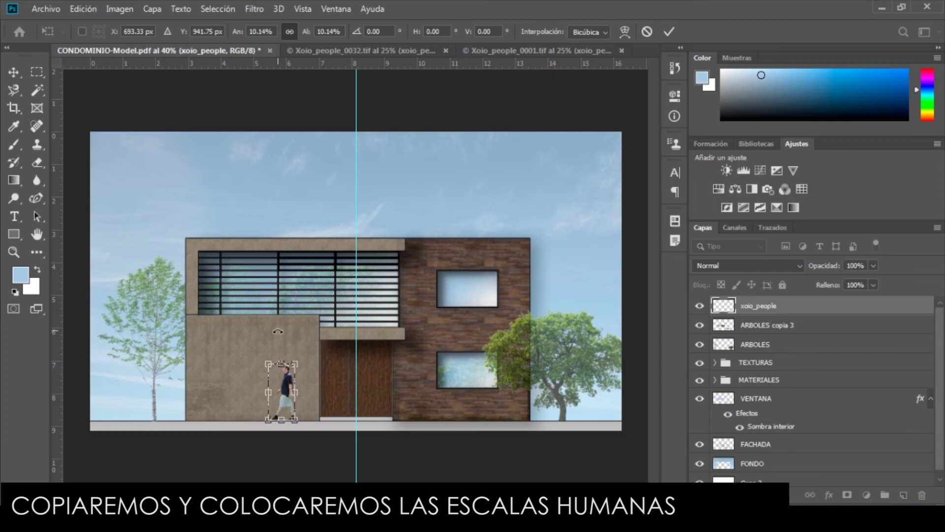
key("Return")
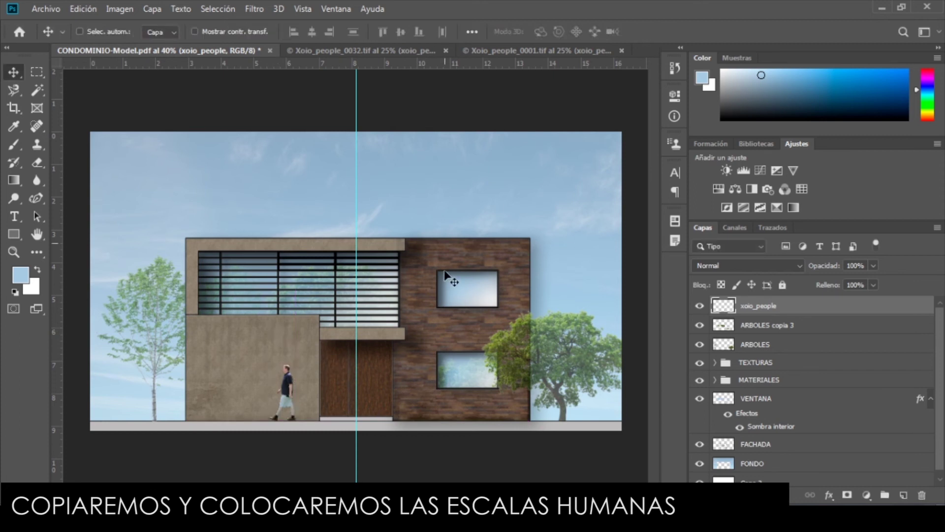
Copy the walking woman from Xoio_people_0001.tif into the facade document, converting the colors to the destination profile
left_click(475, 49)
right_click(354, 221)
left_click(388, 223)
left_click_drag(365, 232, 475, 366)
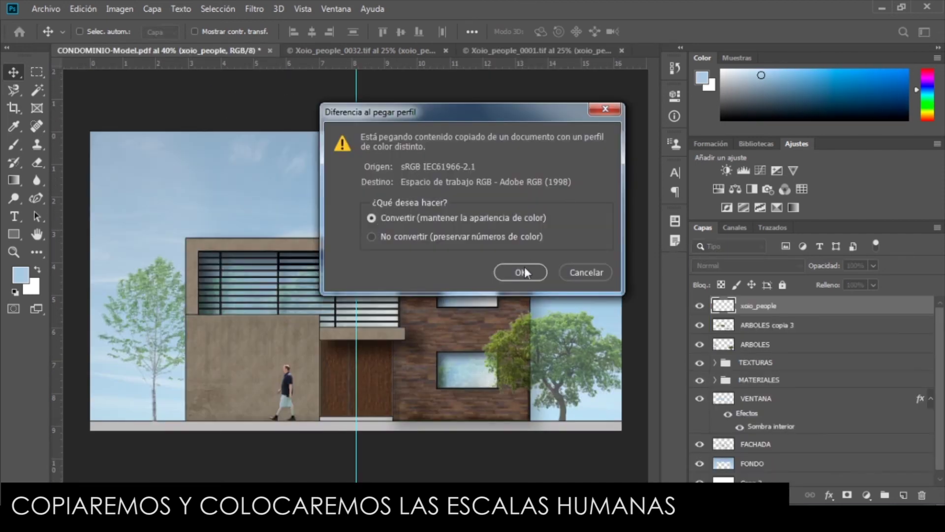
left_click(523, 271)
left_click_drag(519, 286, 424, 130)
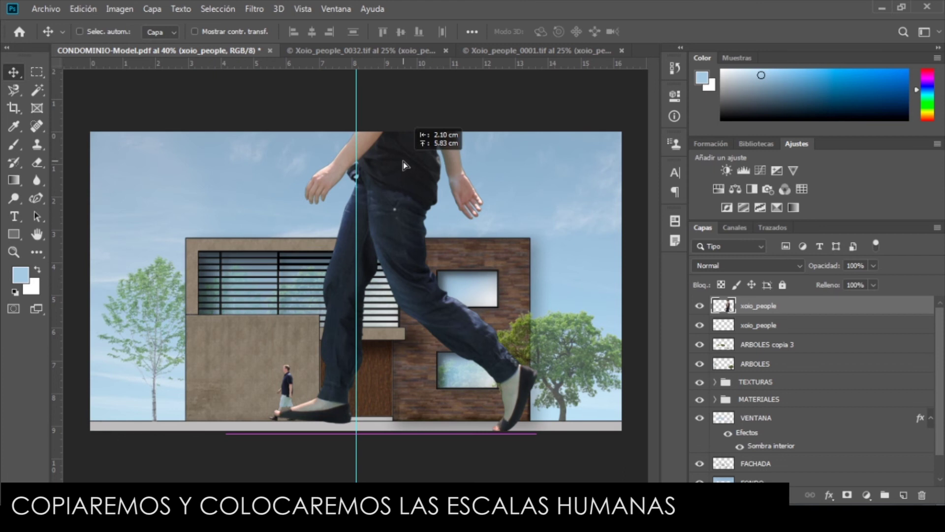
Scale the woman down to human scale and place her in front of the lower brick-wall window
scroll(480, 406, "down", 2)
key("ctrl+t")
scroll(480, 406, "down", 1)
left_click_drag(464, 74, 317, 352)
scroll(325, 361, "up", 4)
left_click_drag(290, 407, 327, 364)
key("Return")
left_click_drag(312, 413, 514, 414)
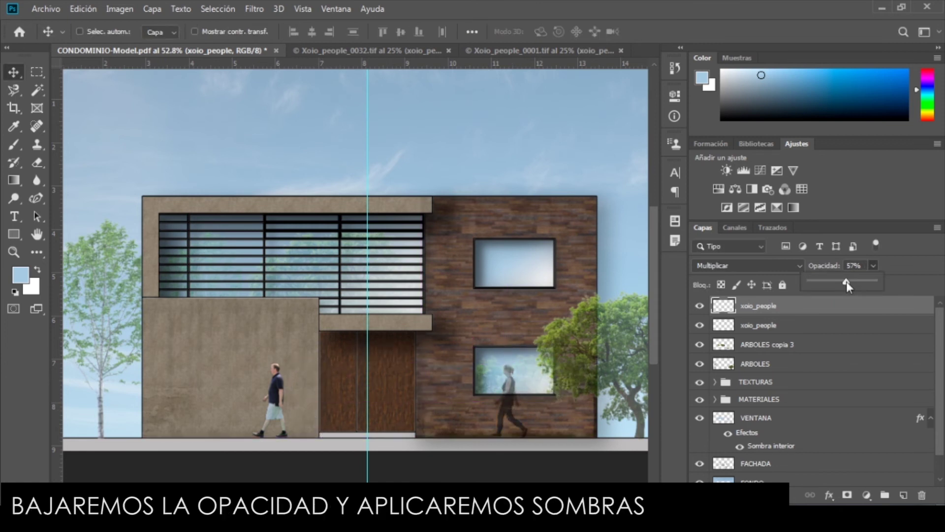
Delete the part of the woman below the lower window's sill with a rectangular selection, then deselect
key("m")
mouse_move(605, 449)
left_mouse_down()
mouse_move(446, 394)
mouse_move(440, 416)
mouse_move(444, 394)
mouse_move(434, 394)
left_mouse_up()
key("Delete")
right_click(439, 250)
left_click(439, 252)
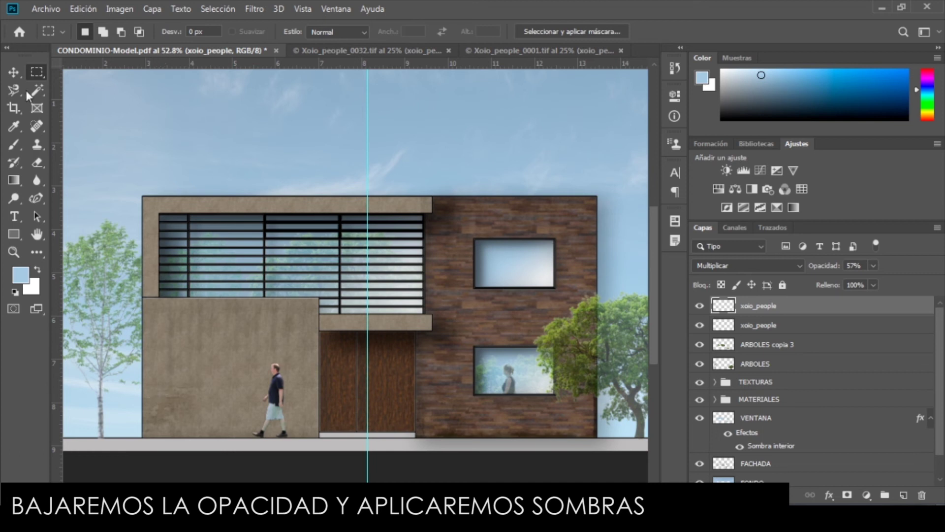
Set the opacity of the walking man's layer to 79%
left_click(14, 72)
left_click(758, 326)
left_click(874, 266)
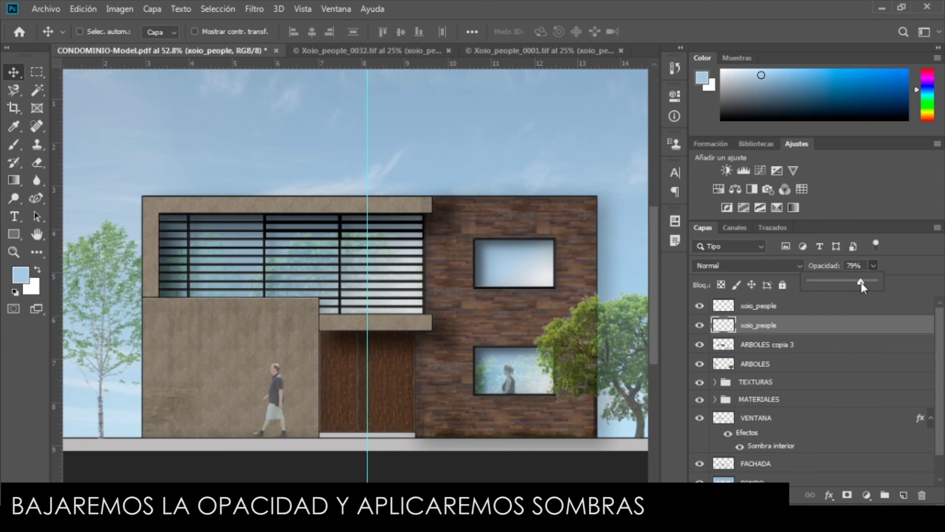
Add a drop shadow to the man's layer with 42% opacity, 40 px distance, 23% spread and 21 px size
left_click(721, 325)
double_click(721, 325)
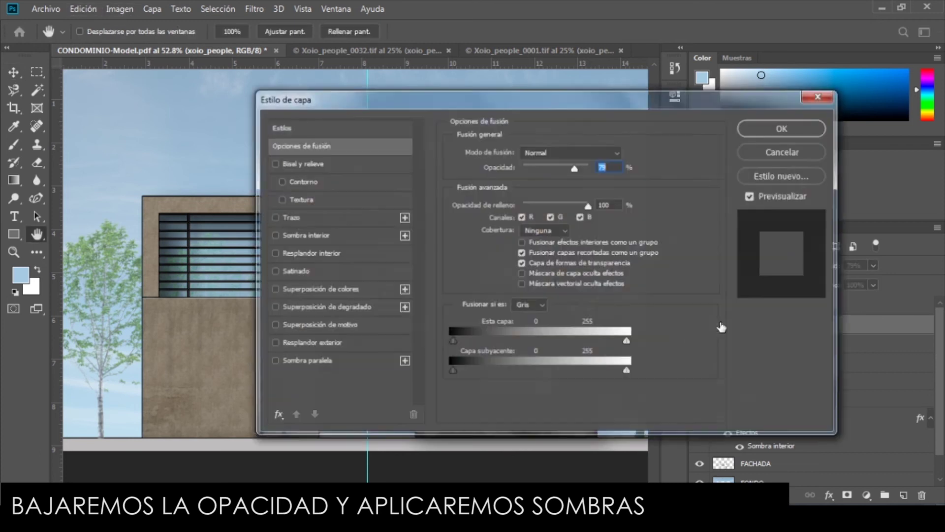
left_click_drag(370, 101, 522, 87)
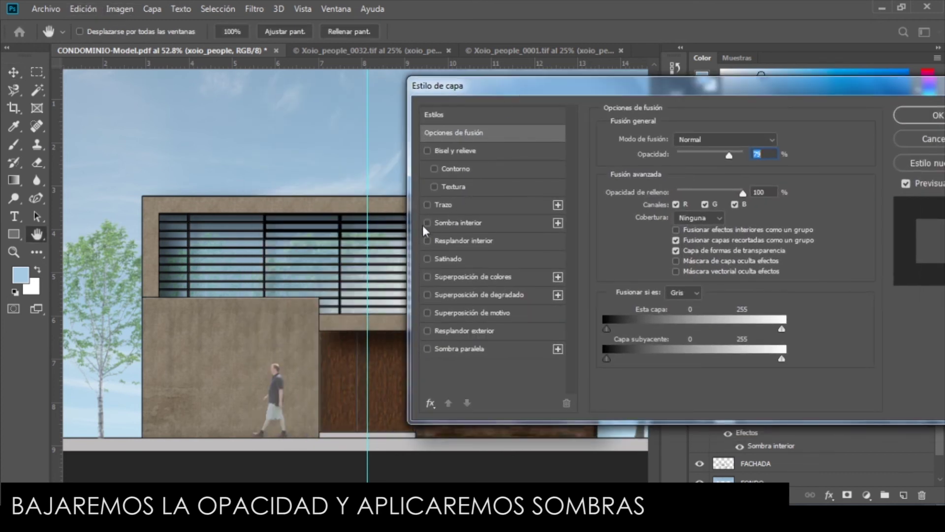
left_click(427, 348)
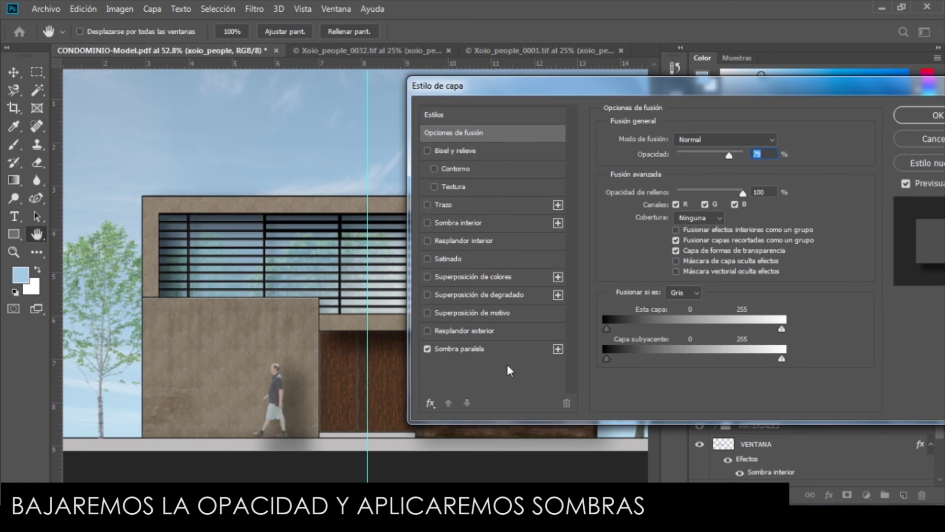
mouse_move(697, 160)
left_mouse_down()
mouse_move(683, 167)
mouse_move(705, 169)
mouse_move(694, 169)
left_mouse_up()
left_click_drag(703, 203, 678, 235)
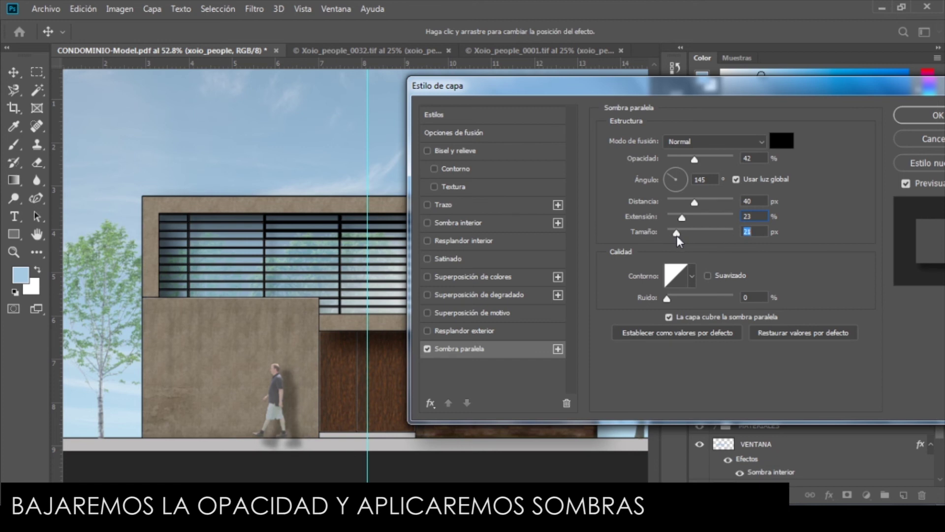
Shorten the man's drop shadow distance to 18 px, raise the shadow's opacity, and apply the style
left_click_drag(694, 159, 692, 159)
left_click_drag(694, 202, 684, 202)
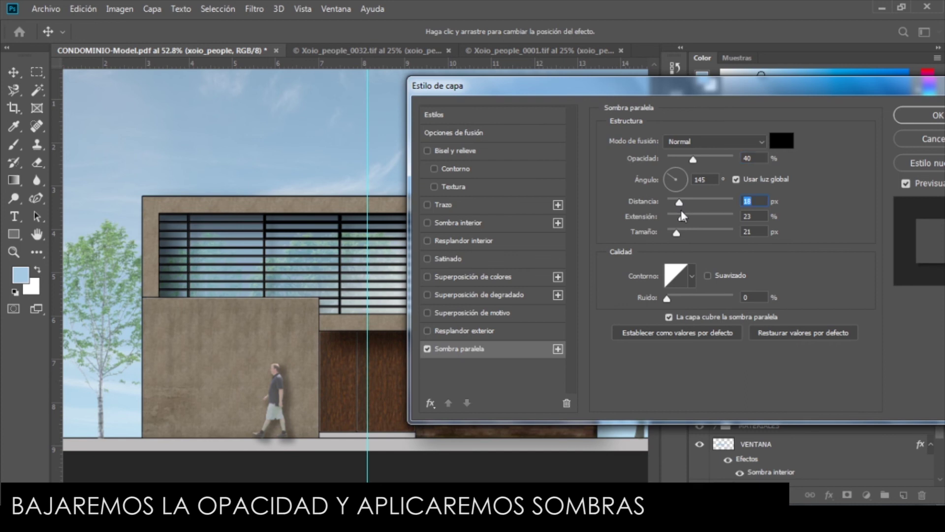
left_click_drag(698, 161, 706, 162)
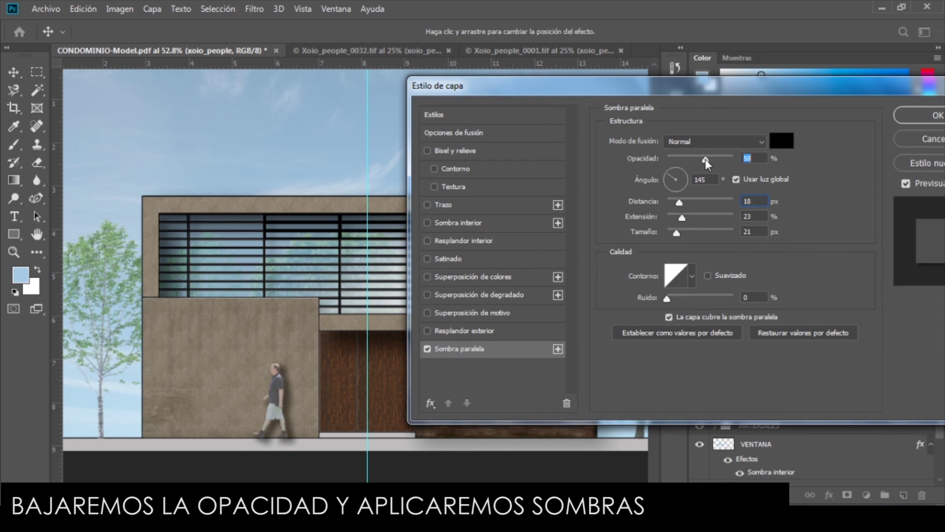
left_click(918, 115)
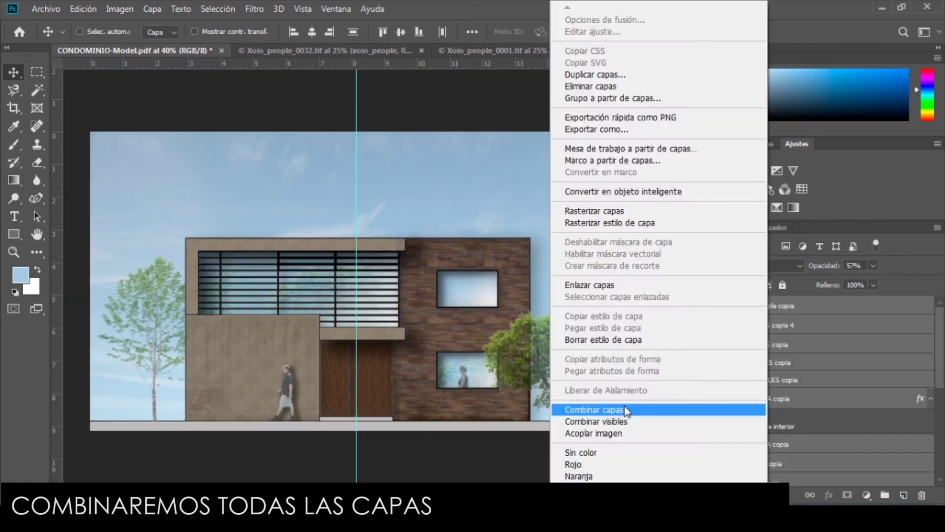
Merge all the duplicated layers into a single layer and hide the merged layer
left_click(624, 406)
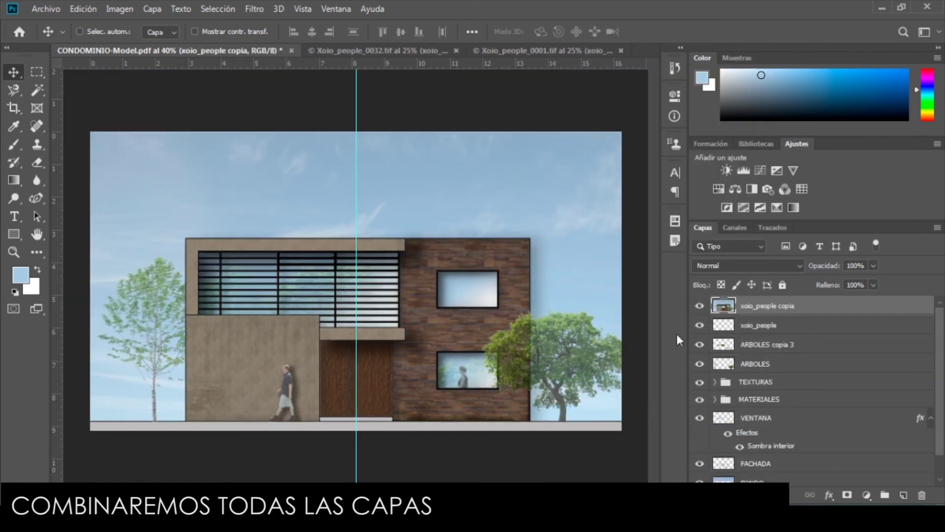
left_click(700, 311)
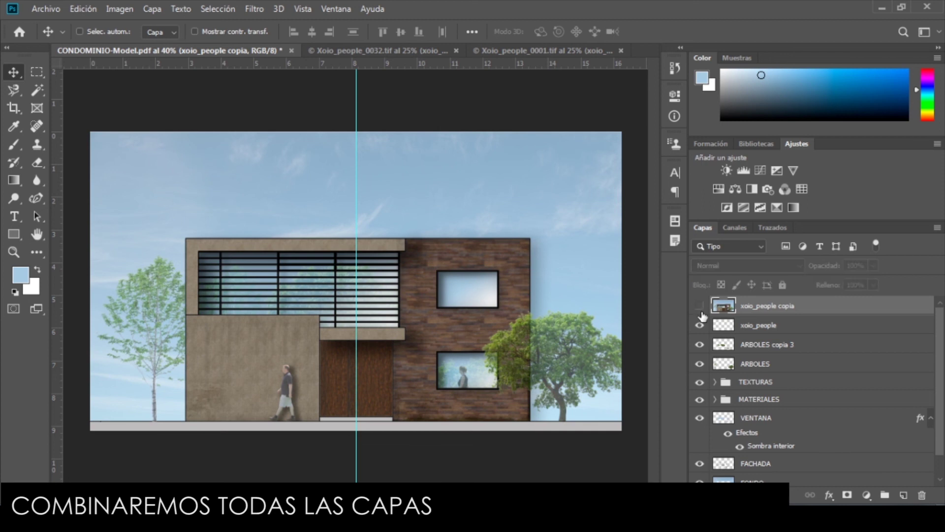
Show the merged layer xoio_people copia again and duplicate it within the same document
left_click(700, 308)
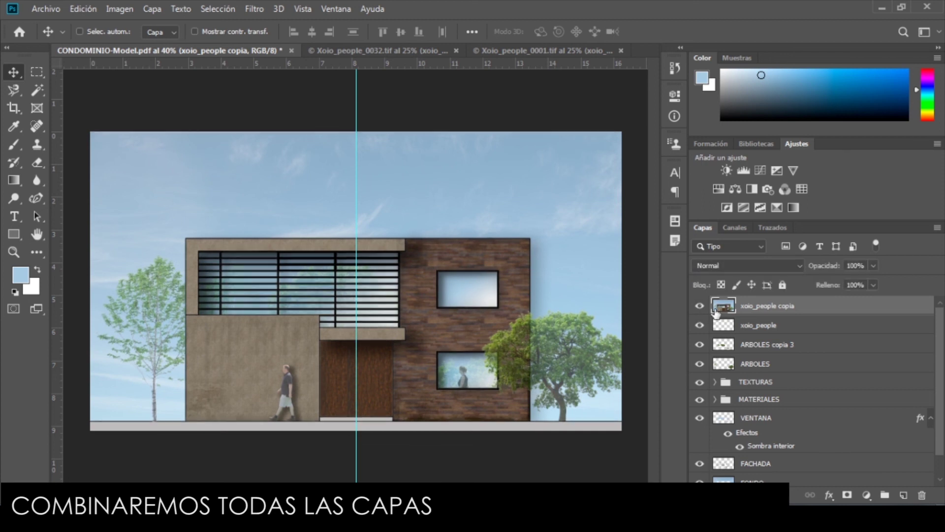
right_click(752, 309)
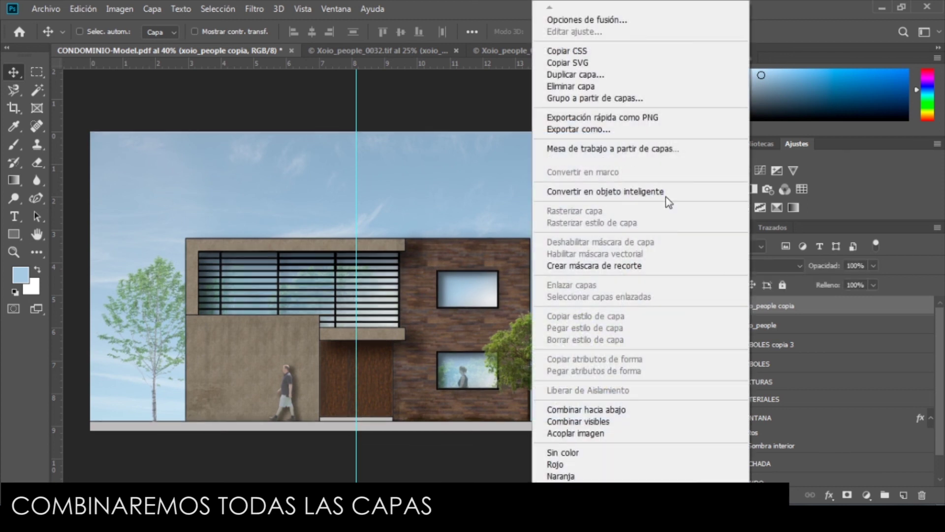
left_click(591, 78)
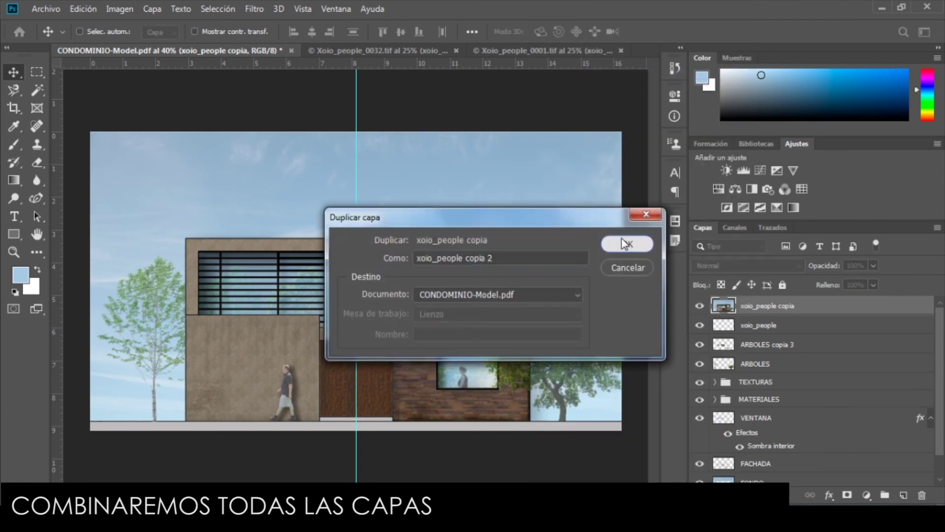
left_click(628, 211)
Start the Camera Raw filter on the duplicated layer and set temperature to +12, contrast to +43, highlights to -21 and shadows to -15
left_click(254, 9)
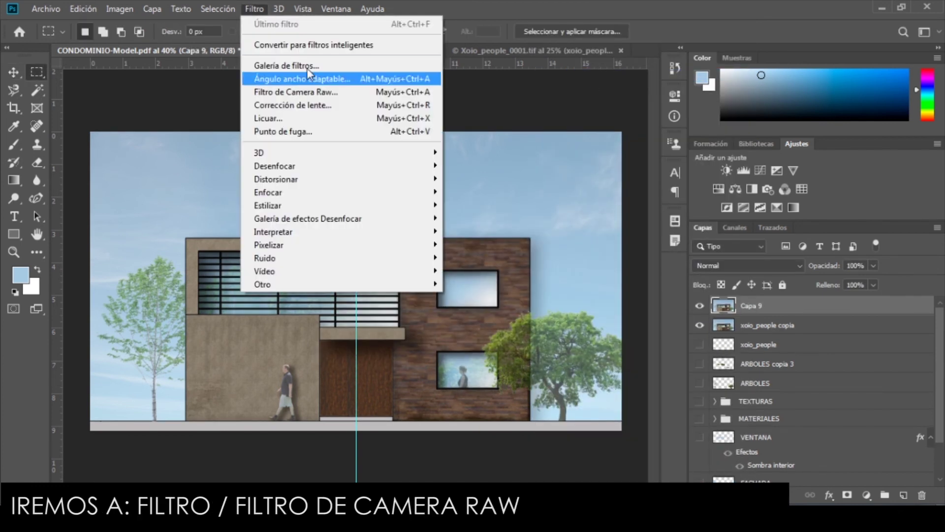
left_click(308, 92)
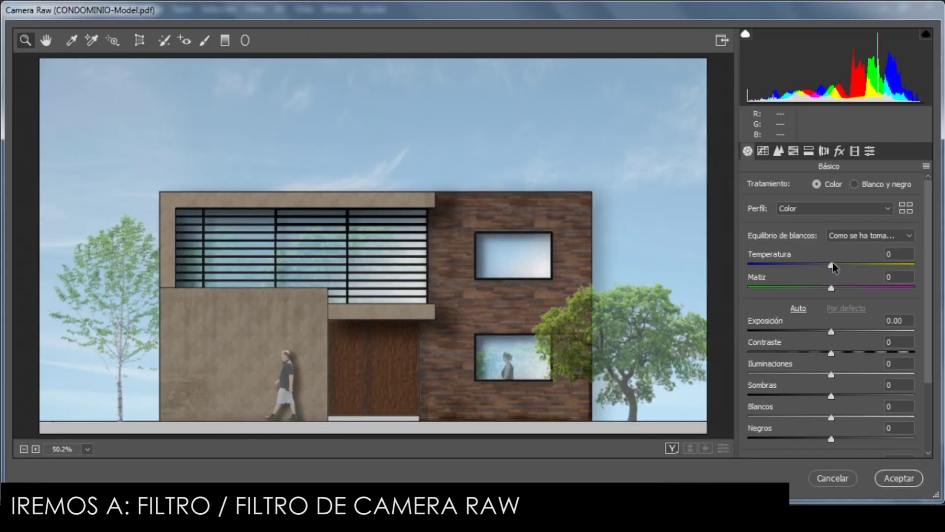
left_click_drag(831, 266, 840, 268)
left_click_drag(832, 336, 830, 421)
double_click(831, 331)
Set whites to +11, blacks to -27, clarity to +13, dehaze to +5, vibrance to -3 and saturation to -13
scroll(853, 395, "down", 2)
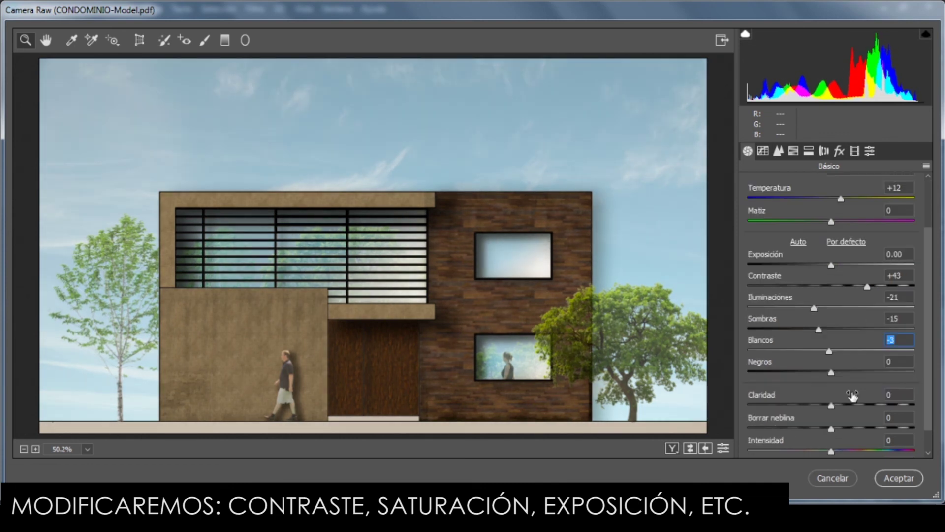
left_click_drag(830, 353, 823, 449)
scroll(835, 433, "down", 1)
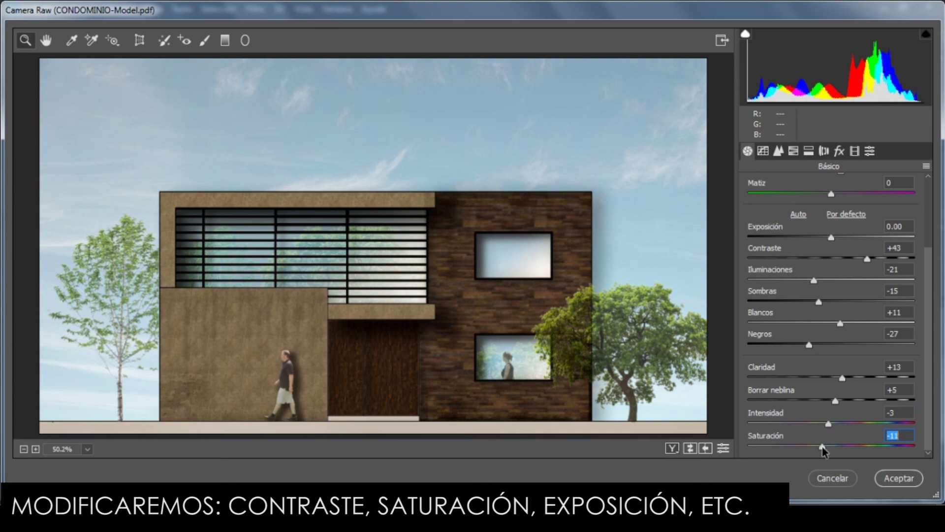
Lower two of the individual colour sliders in the HSL adjustments and apply the Camera Raw filter
left_click(793, 151)
left_click_drag(836, 253, 825, 256)
left_click_drag(836, 300, 810, 303)
left_click(747, 150)
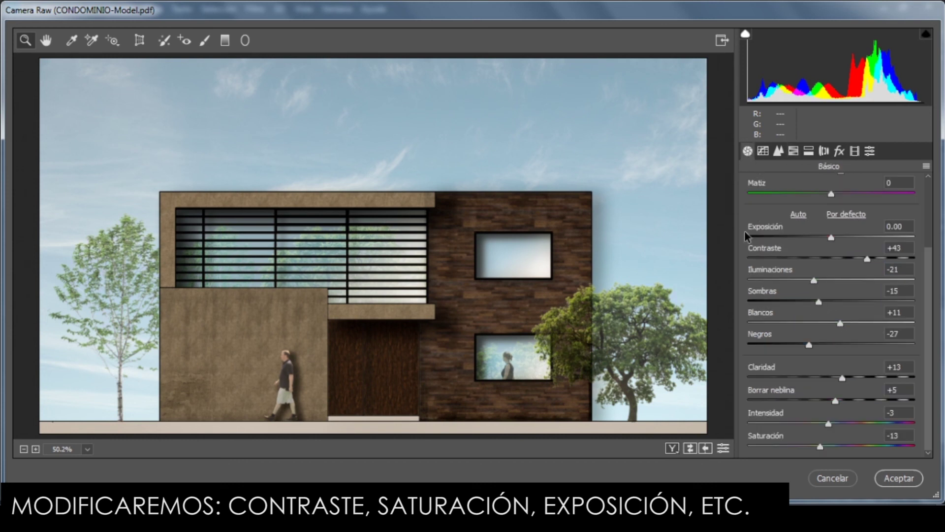
left_click(899, 478)
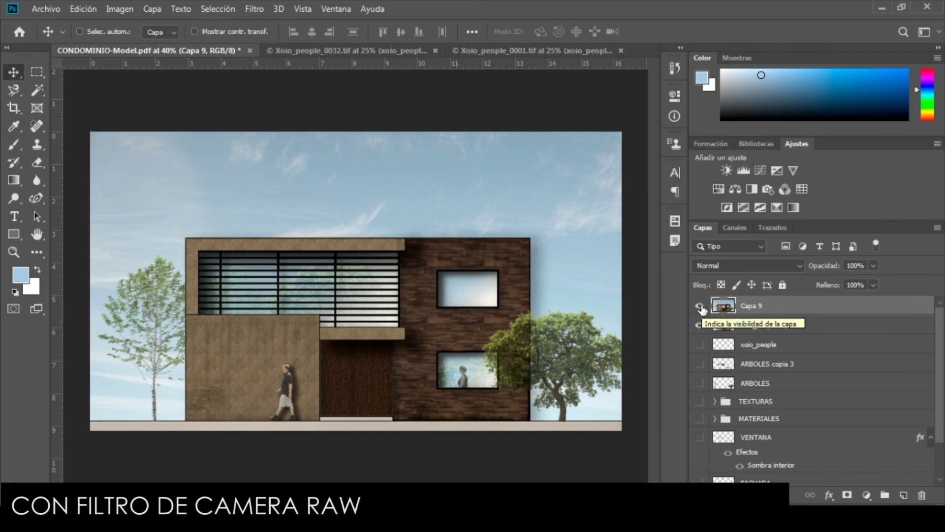
Compare the facade without and with the Camera Raw filter by hiding and showing Capa 9
left_click(699, 306)
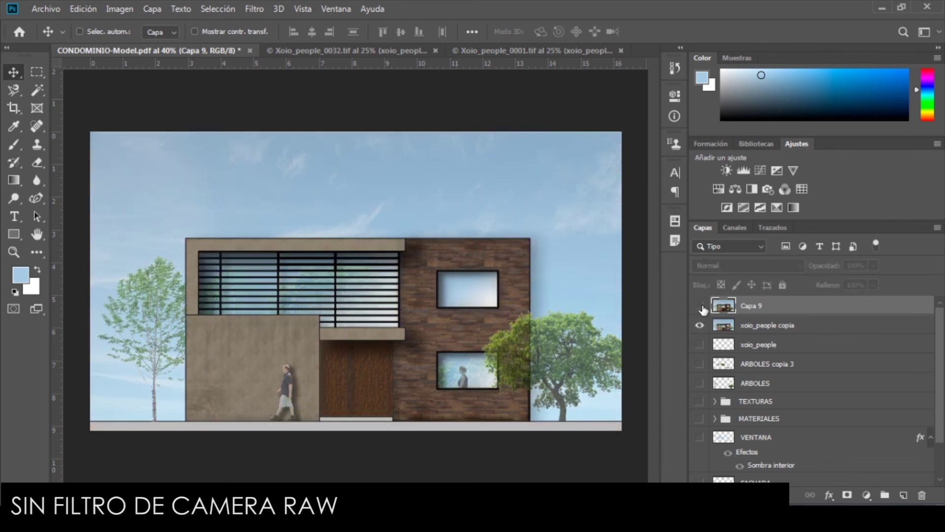
left_click(700, 306)
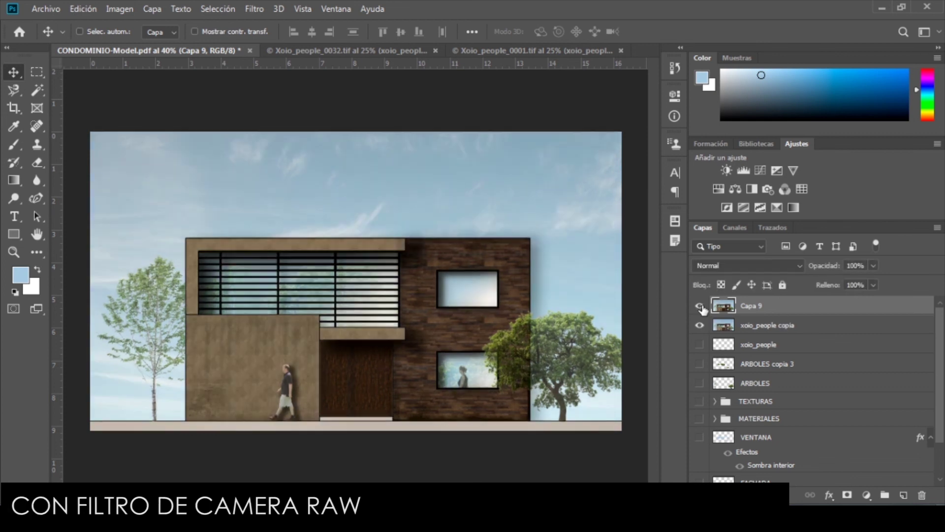